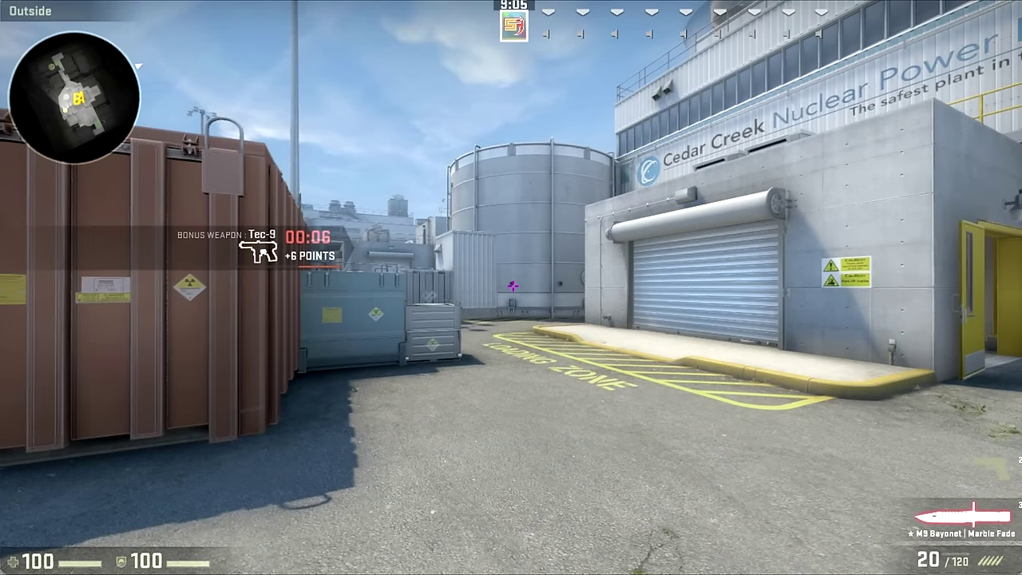
key(f)
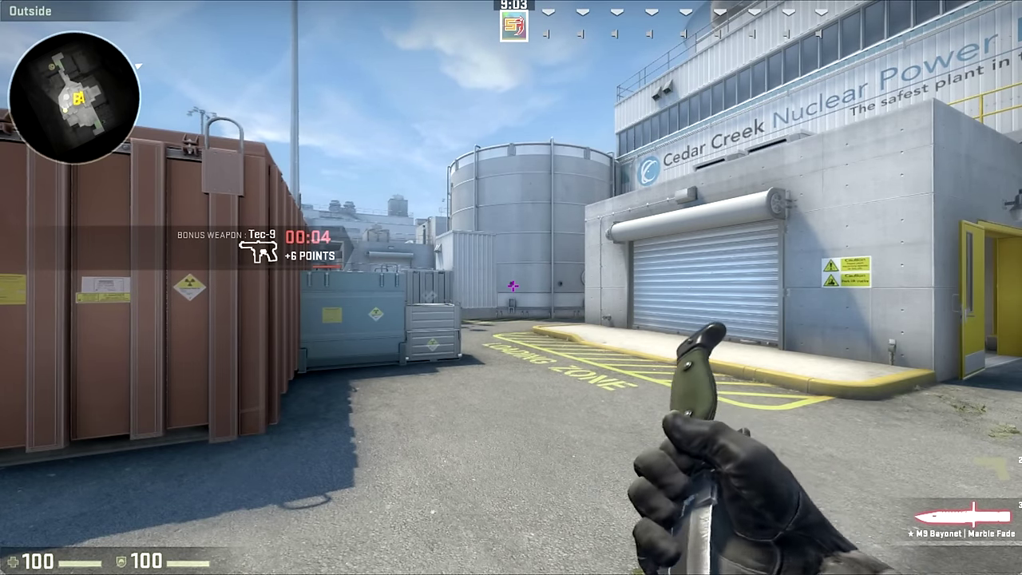
key(d)
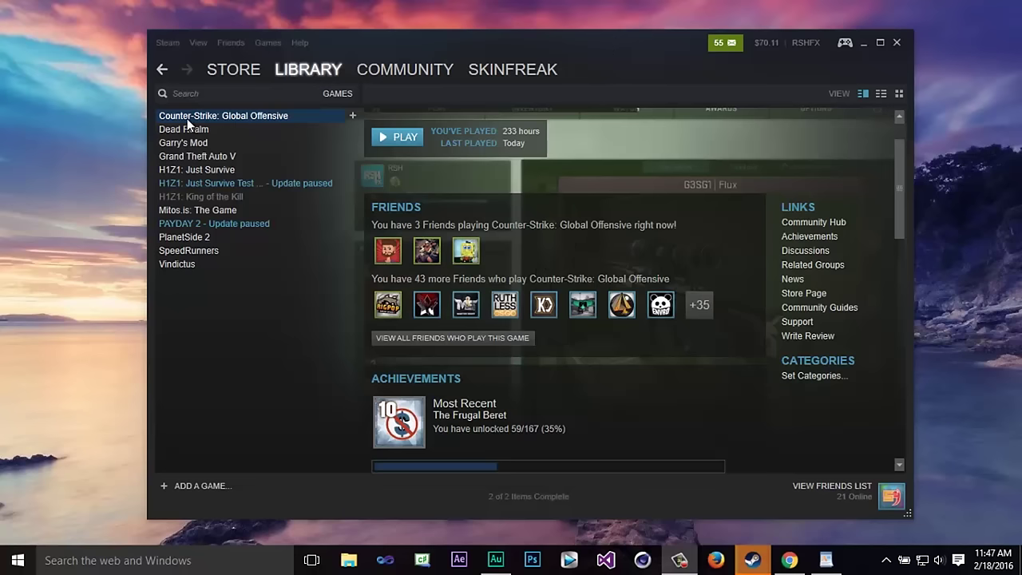
- Browse to the local files folder of Counter-Strike: Global Offensive from its properties, close the properties and bring the folder window forward
right_click(235, 117)
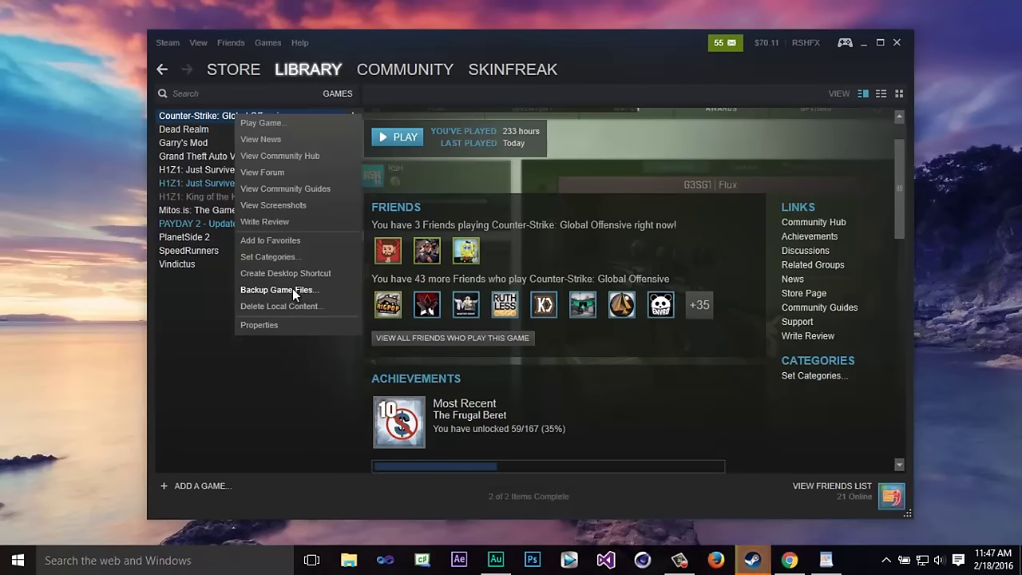
click(267, 324)
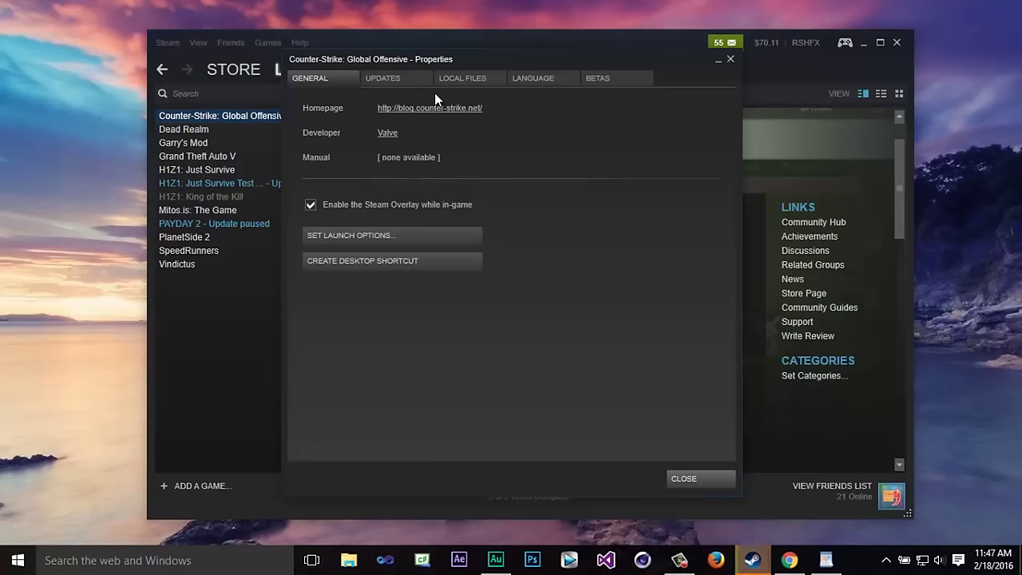
click(448, 80)
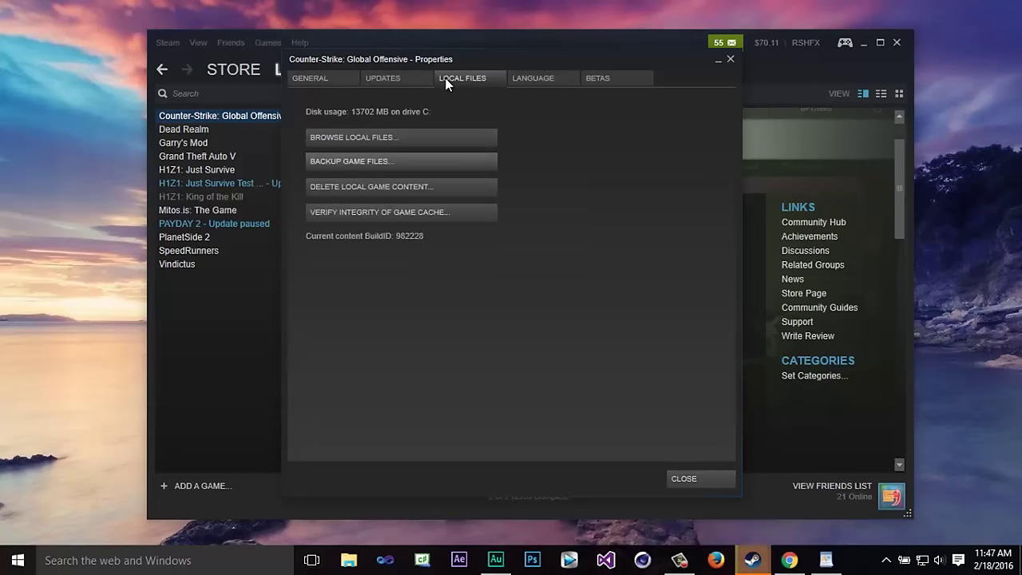
click(365, 138)
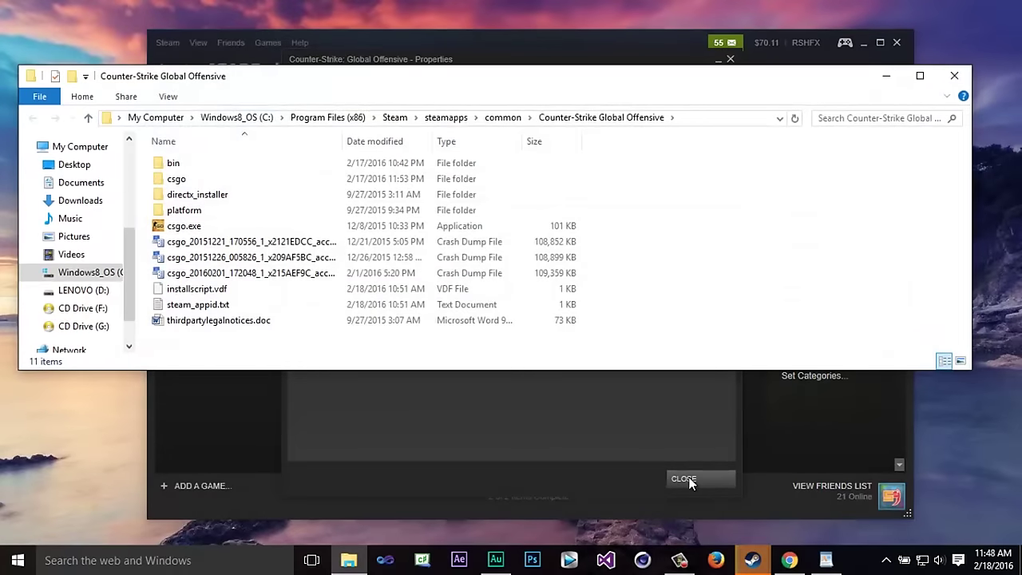
click(529, 373)
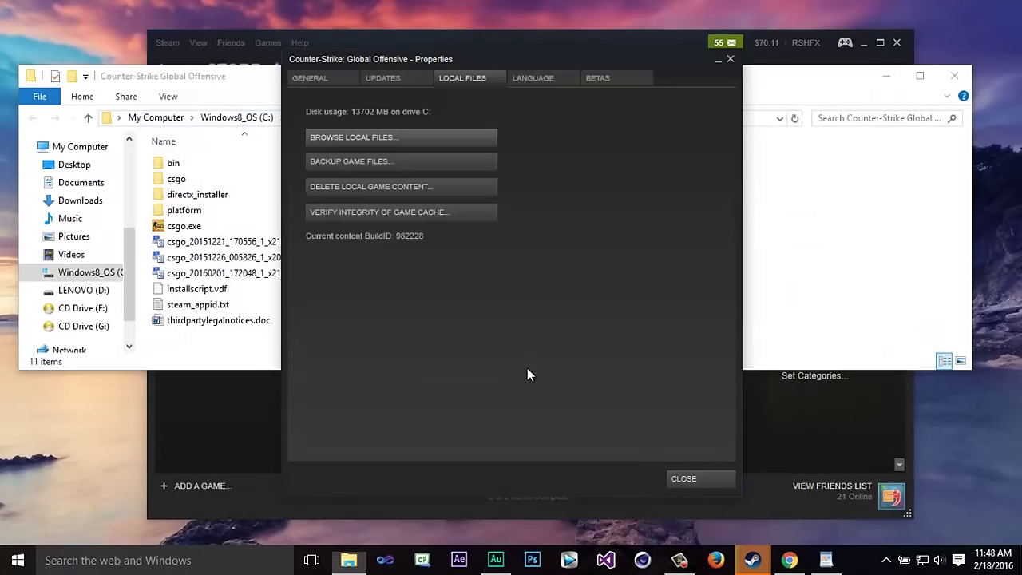
click(729, 60)
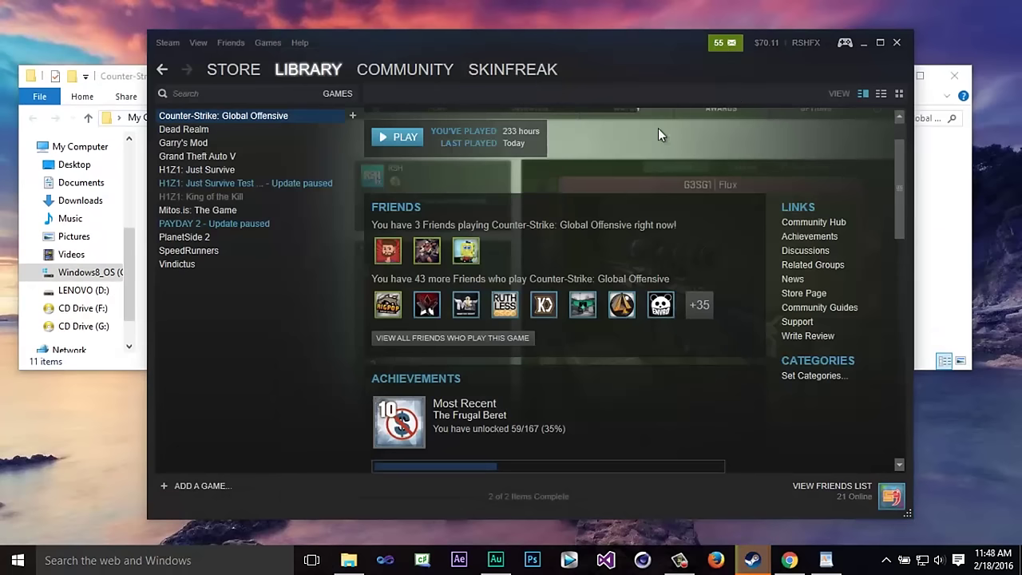
click(958, 210)
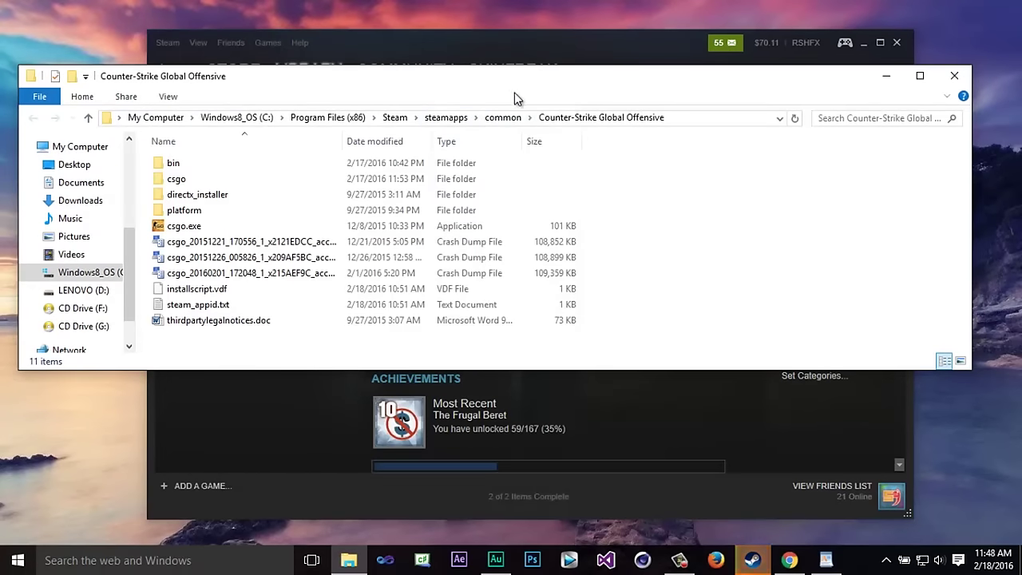
drag(514, 92, 519, 97)
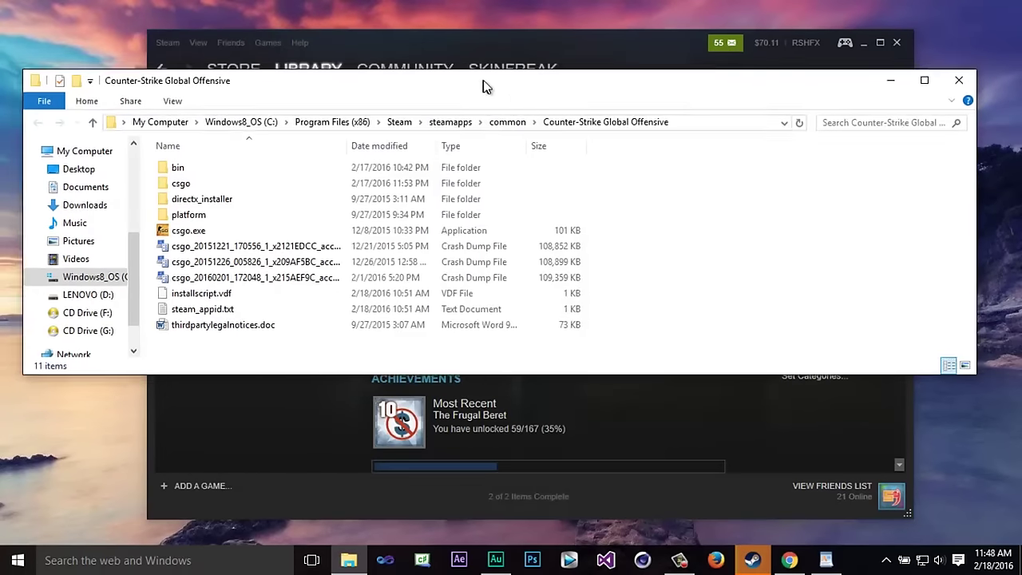
- Go into the csgo folder, down through scripts to its items subfolder
double_click(181, 184)
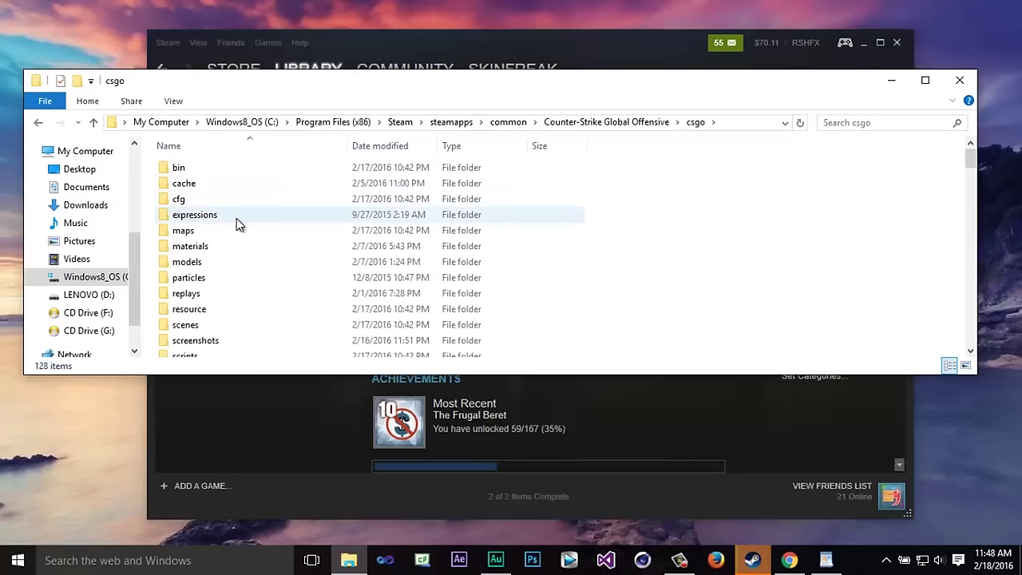
scroll(236, 219, down, 3)
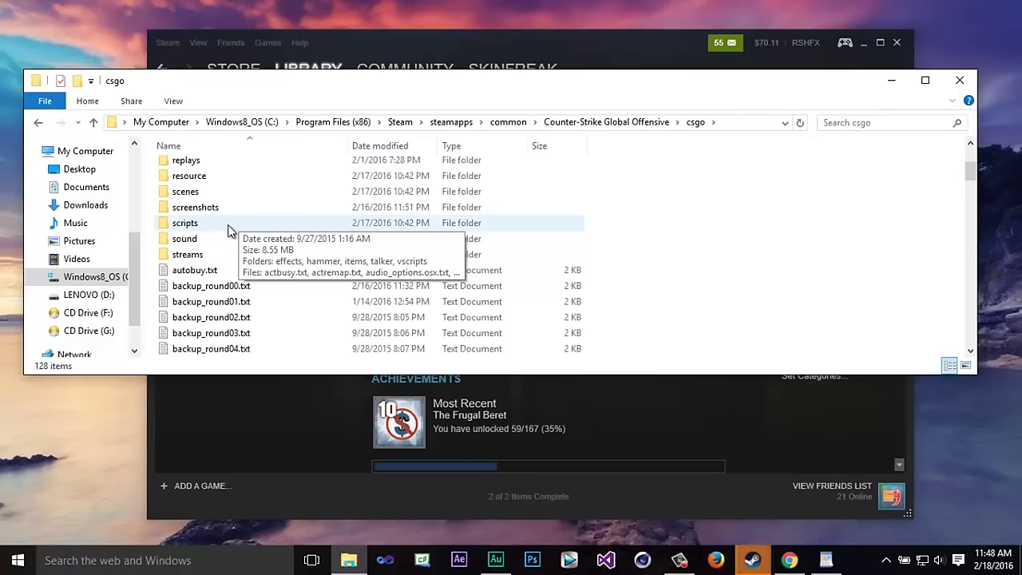
double_click(230, 224)
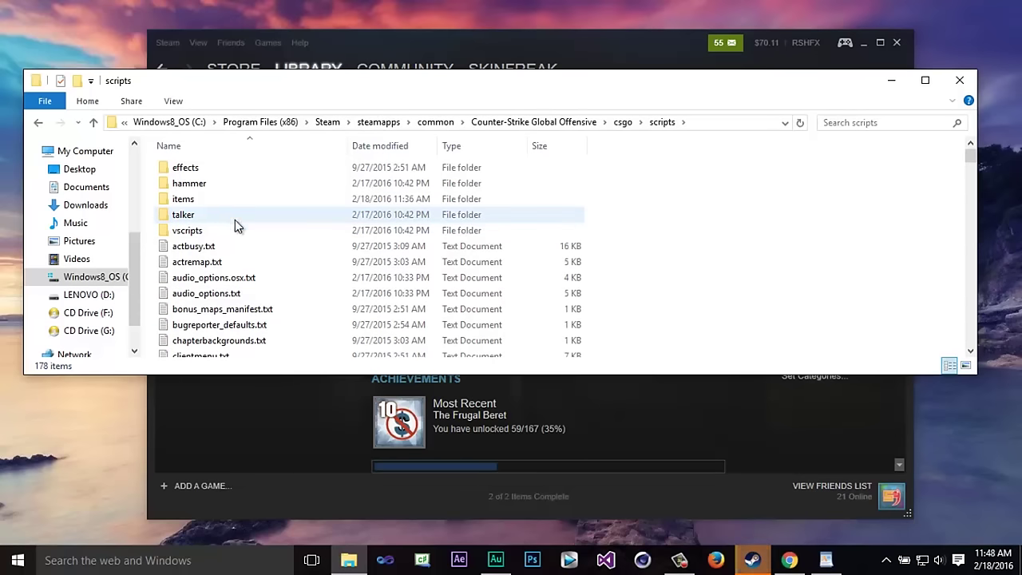
double_click(192, 202)
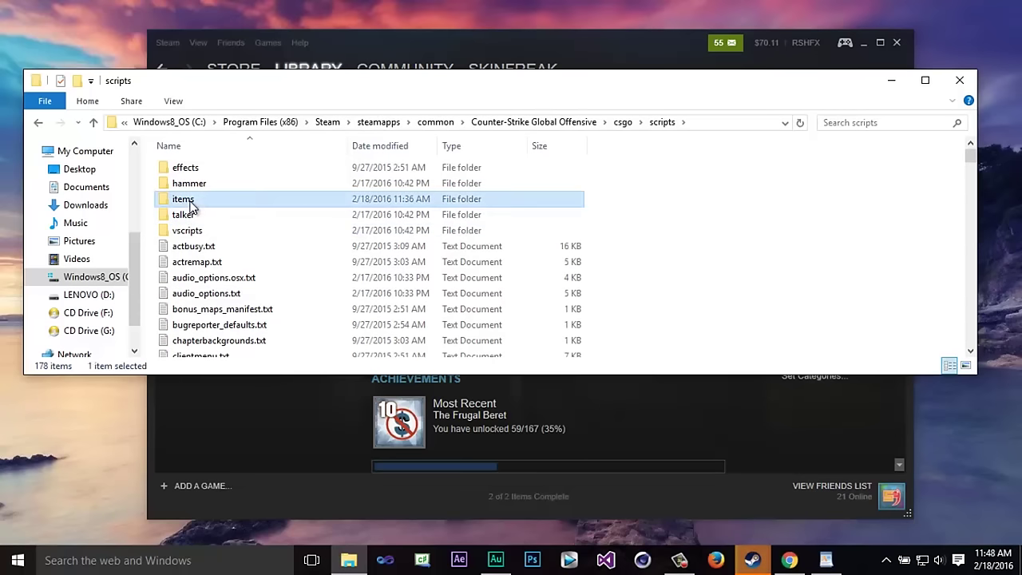
drag(322, 288, 263, 291)
click(219, 200)
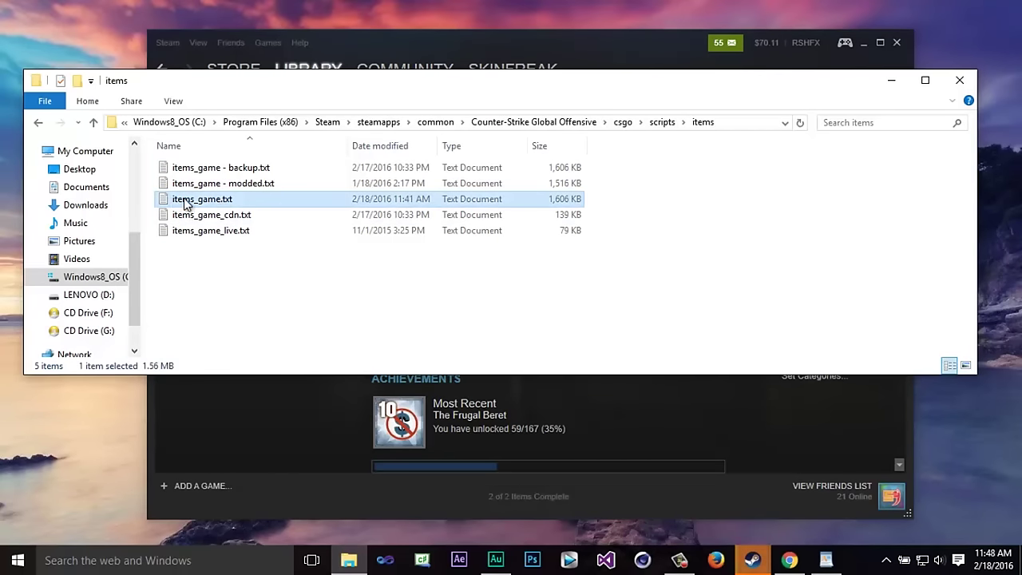
double_click(210, 201)
right_click(201, 199)
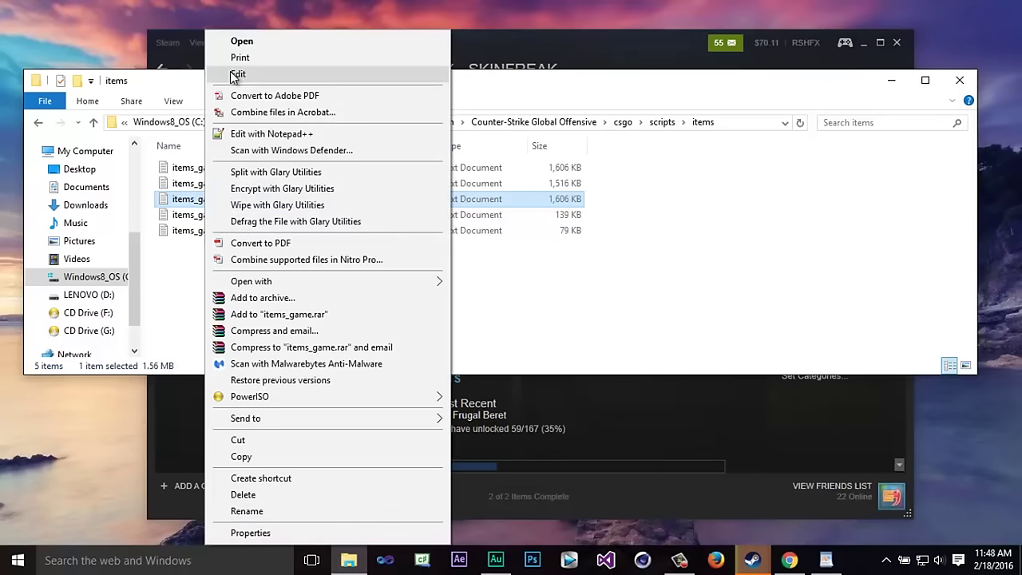
click(200, 258)
click(260, 170)
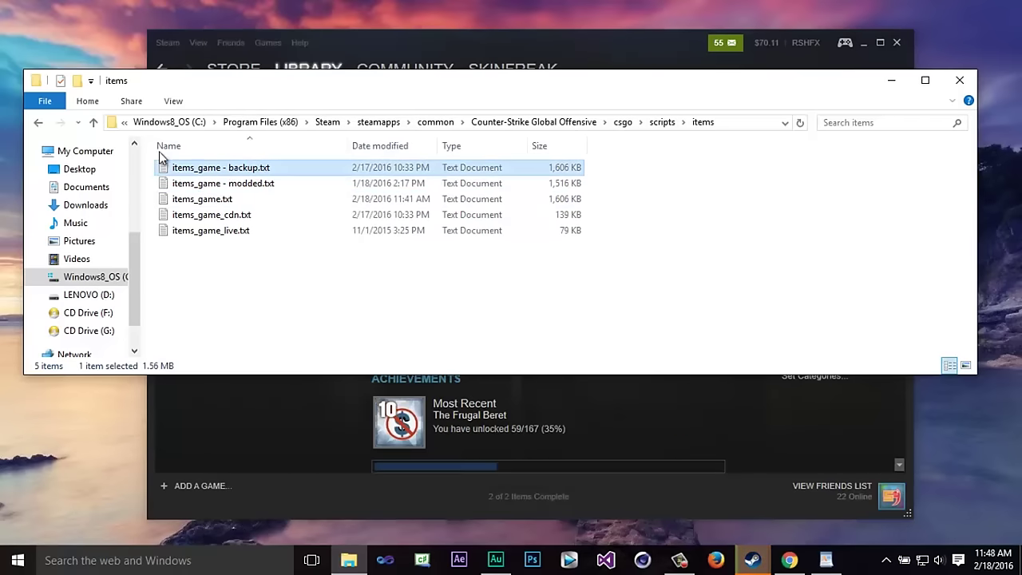
click(200, 202)
click(240, 168)
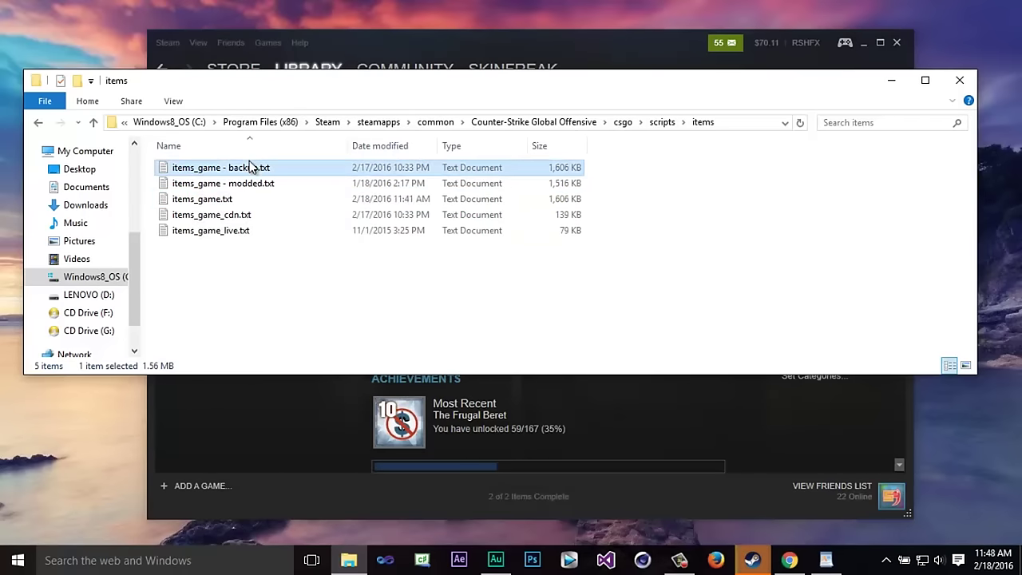
- Open items_game.txt and find "weapon_knife" with its quotation marks, continuing to the match that is the name of item "42"
click(222, 204)
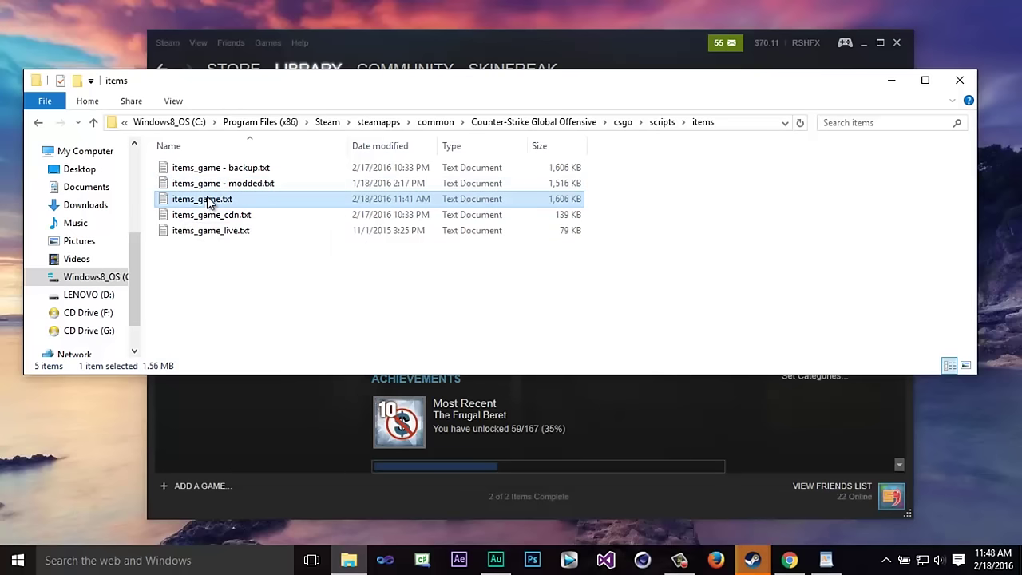
double_click(215, 200)
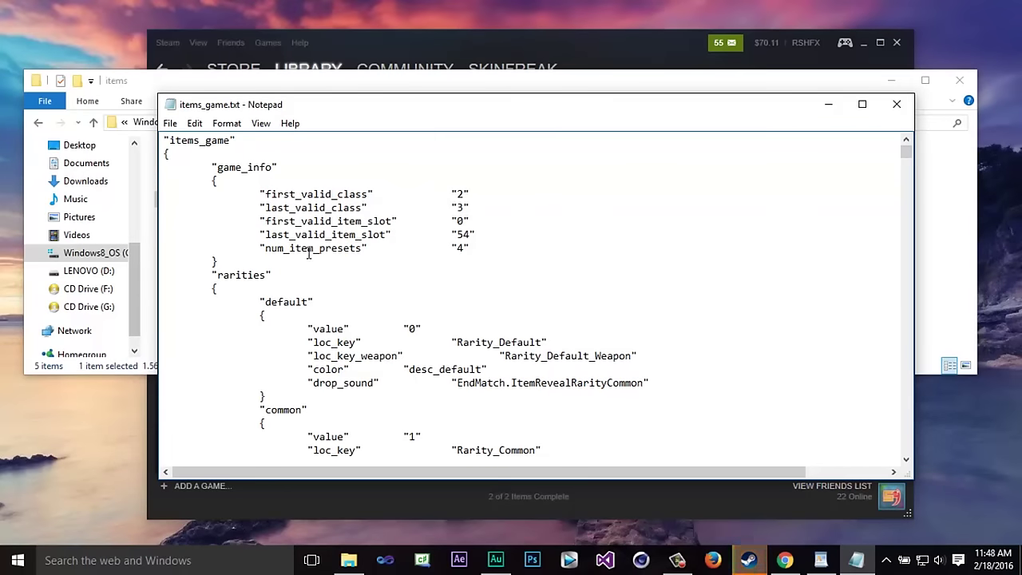
key(ctrl+f)
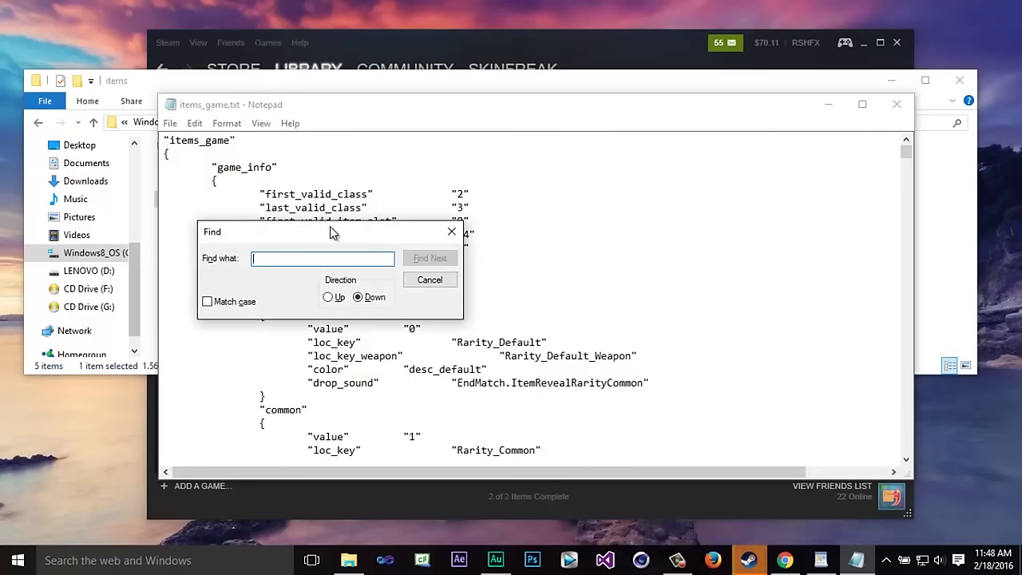
drag(332, 231, 623, 171)
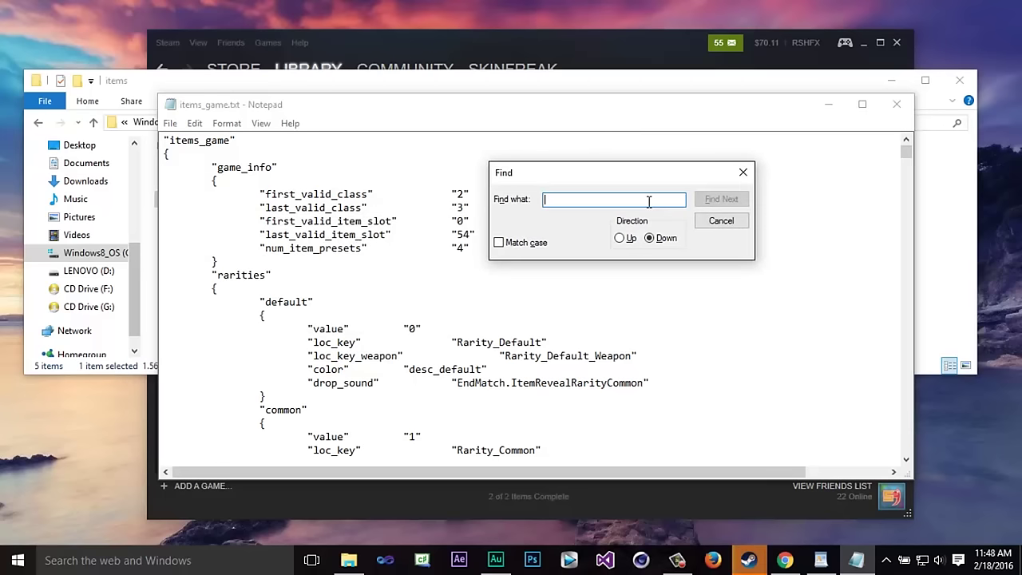
text("weapon_knife)
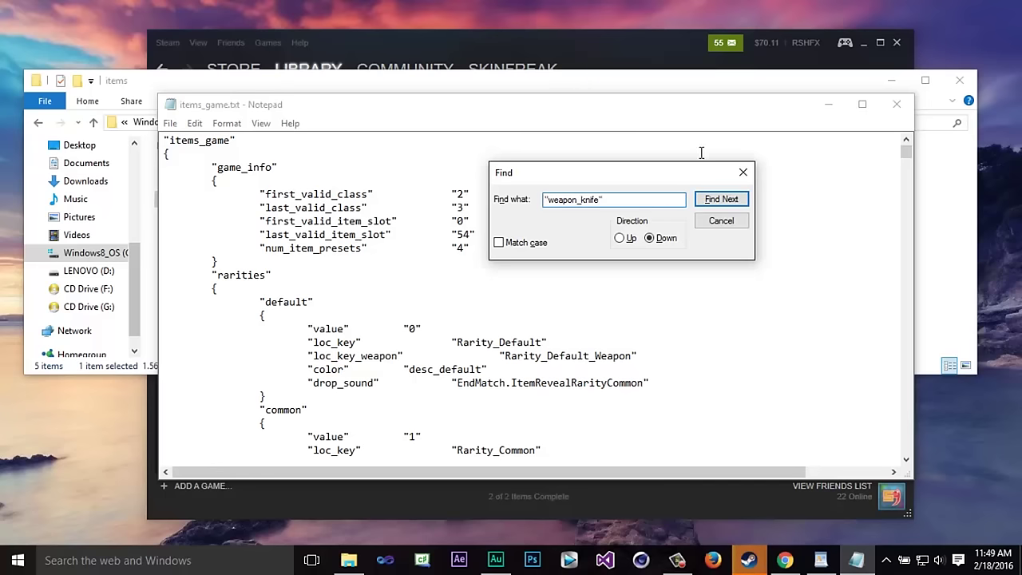
click(726, 201)
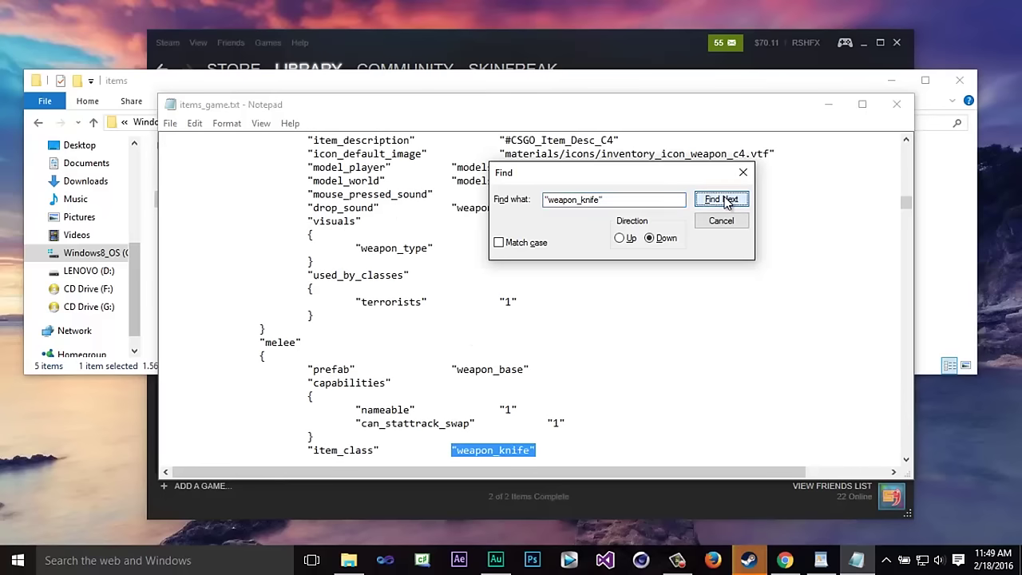
click(726, 202)
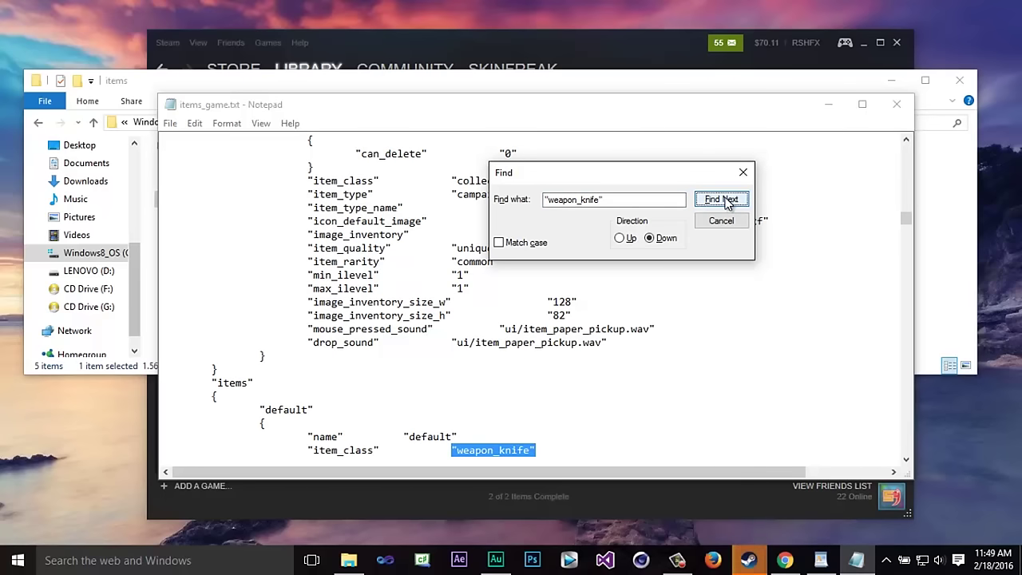
click(727, 201)
drag(689, 165, 768, 149)
scroll(395, 349, down, 2)
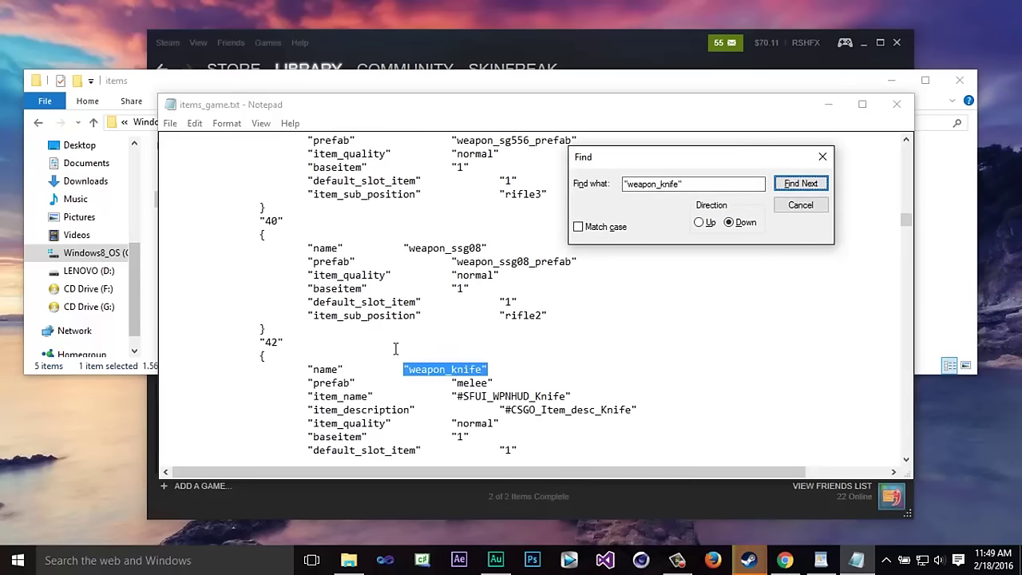
- Examine the properties of item "42", from its name and description to its model_player and model_world paths
click(251, 342)
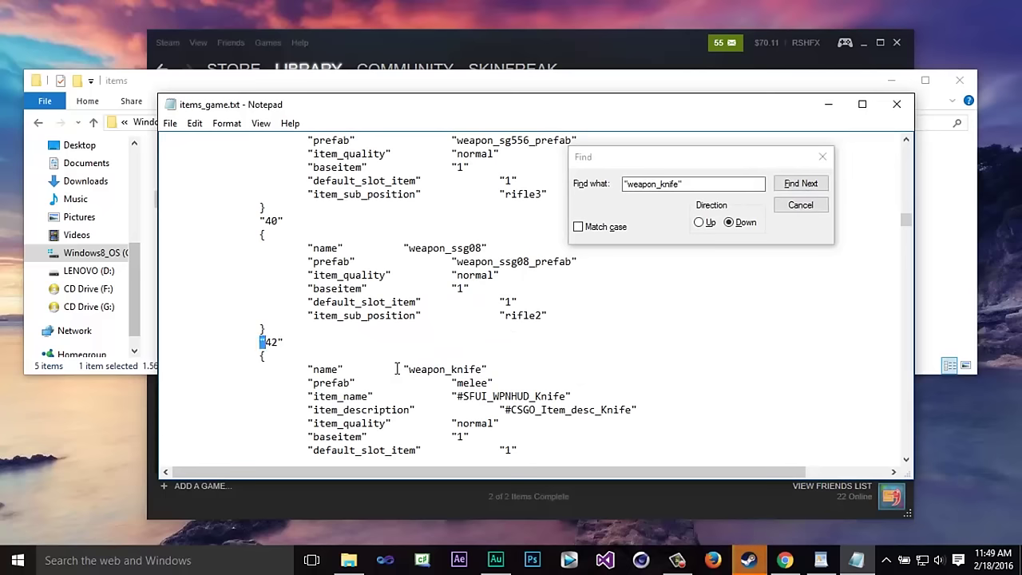
drag(397, 368, 163, 396)
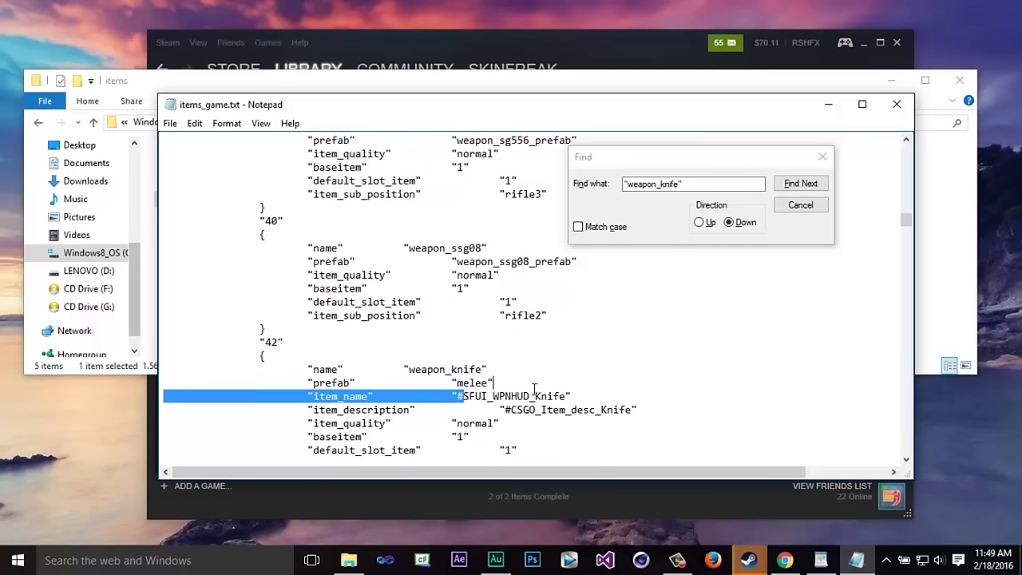
drag(500, 409, 613, 410)
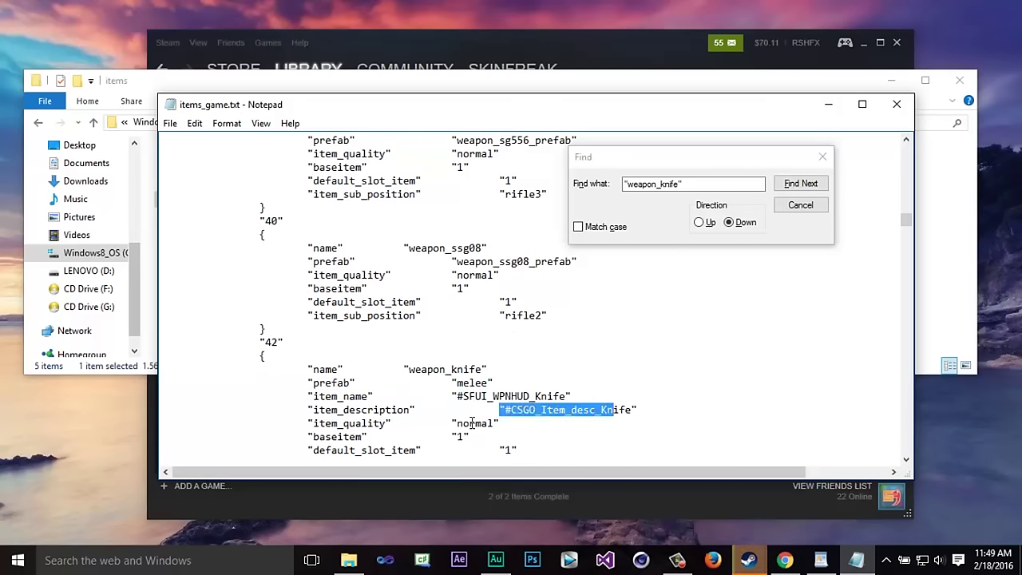
scroll(473, 423, down, 3)
scroll(476, 325, up, 1)
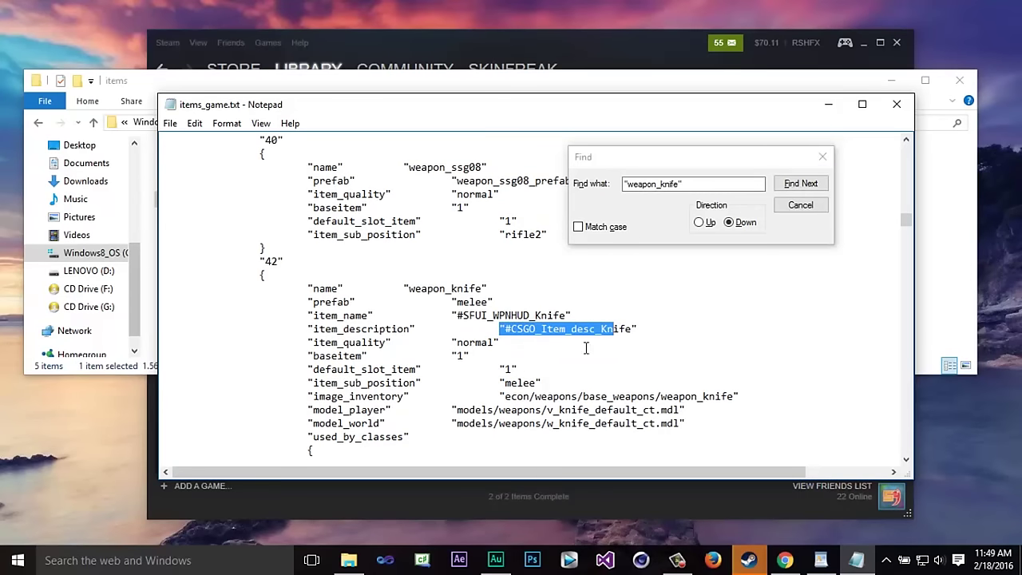
click(465, 405)
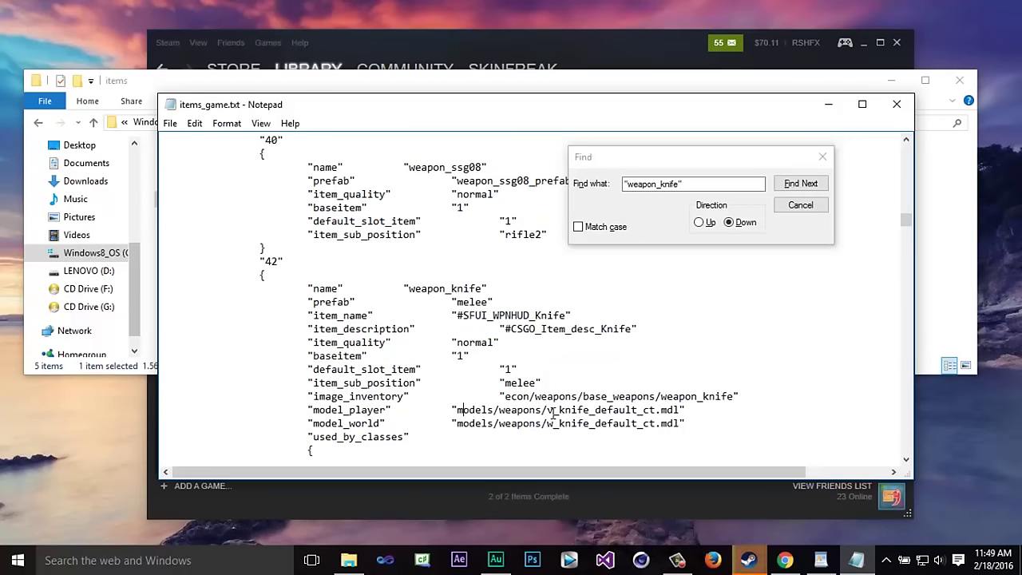
drag(544, 409, 680, 423)
click(662, 422)
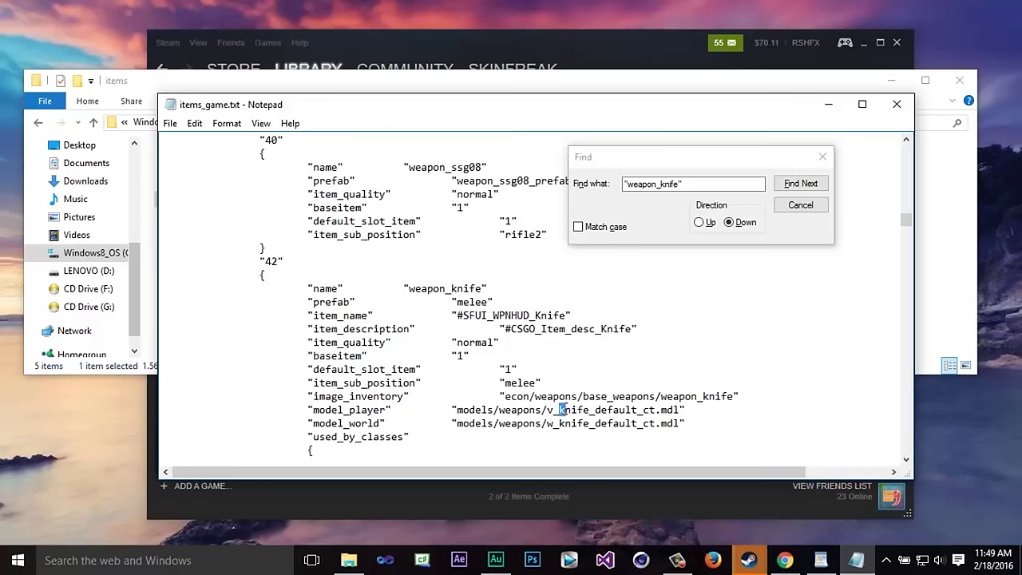
- Replace knife_default_ct with knife_survival_bowie in the model_player path of item "42" and select the file name v_knife_survival_bowie.mdl
drag(561, 409, 656, 410)
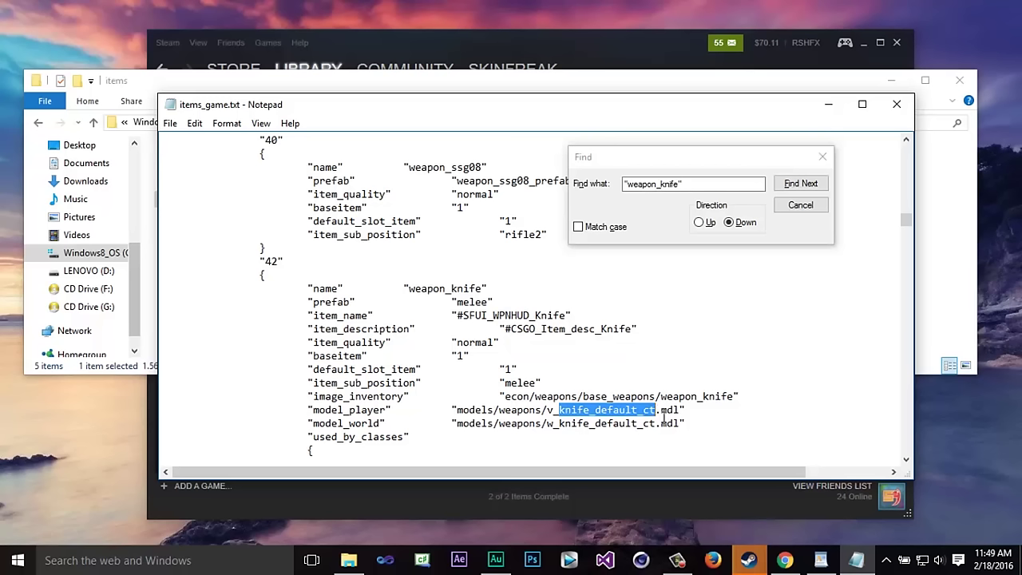
text(knife_survival_bowie)
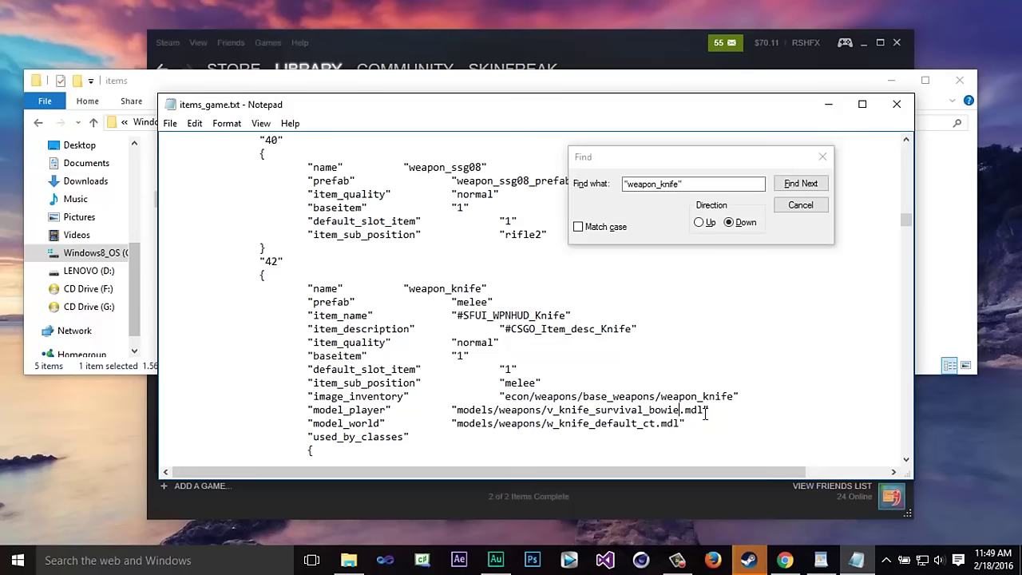
drag(704, 410, 548, 411)
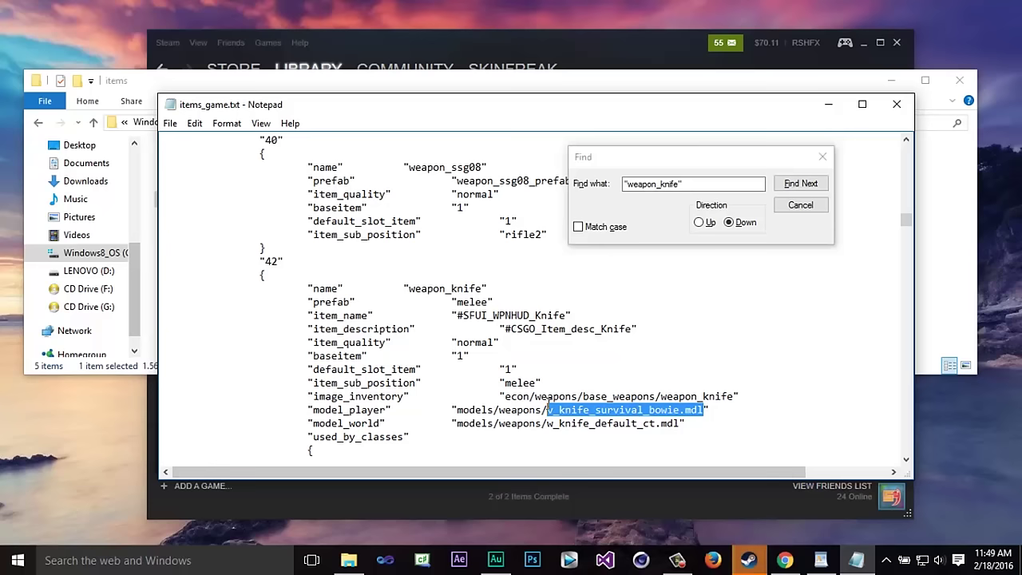
- Replace knife_default_ct with knife_survival_bowie in the model_world path of item "42", keeping the w_ prefix
click(706, 428)
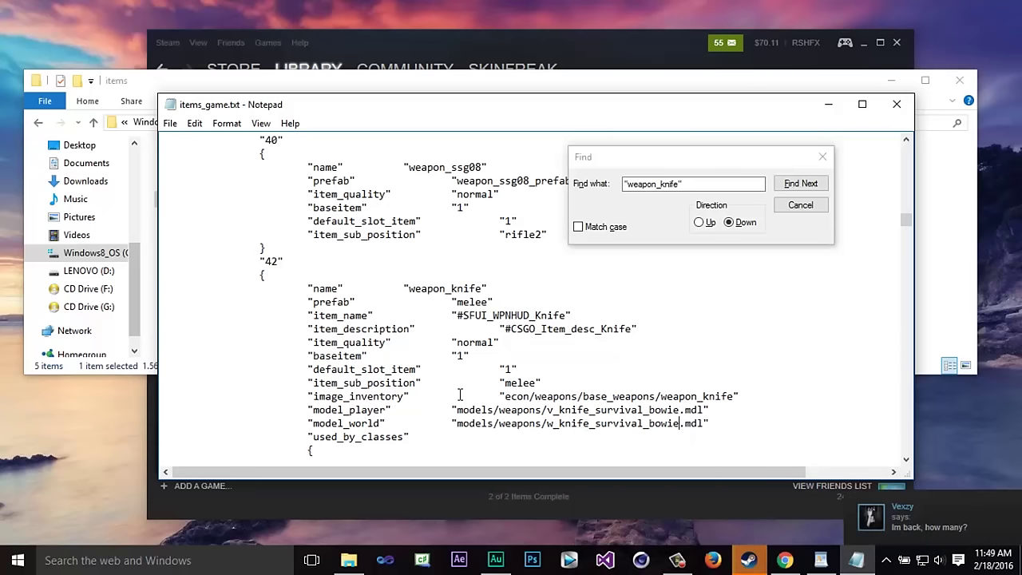
drag(547, 409, 553, 413)
click(546, 424)
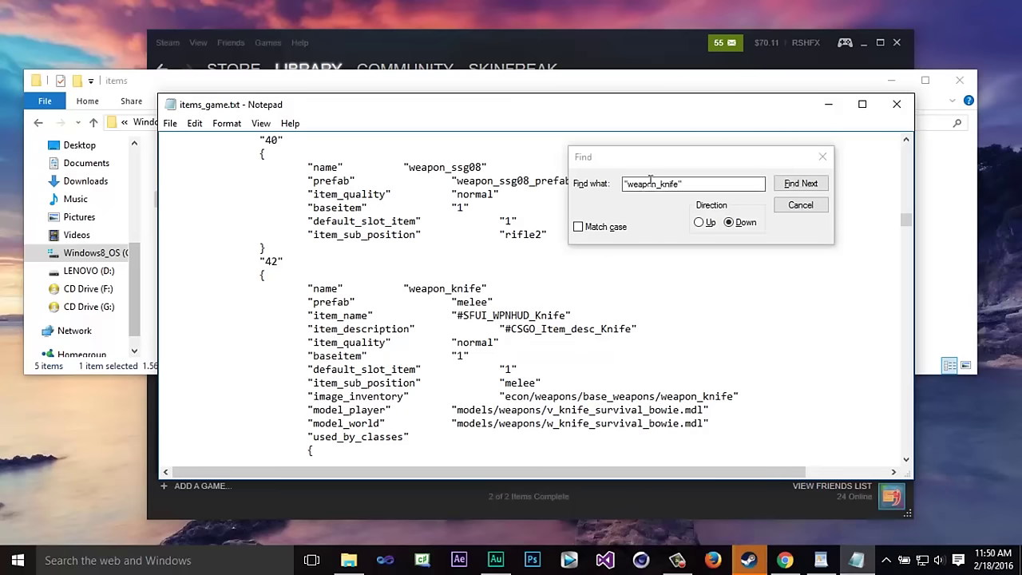
- Find "weapon_knife_t" with its quotation marks and bring the model paths of item "59" into view
click(612, 168)
key(End)
drag(649, 162, 667, 158)
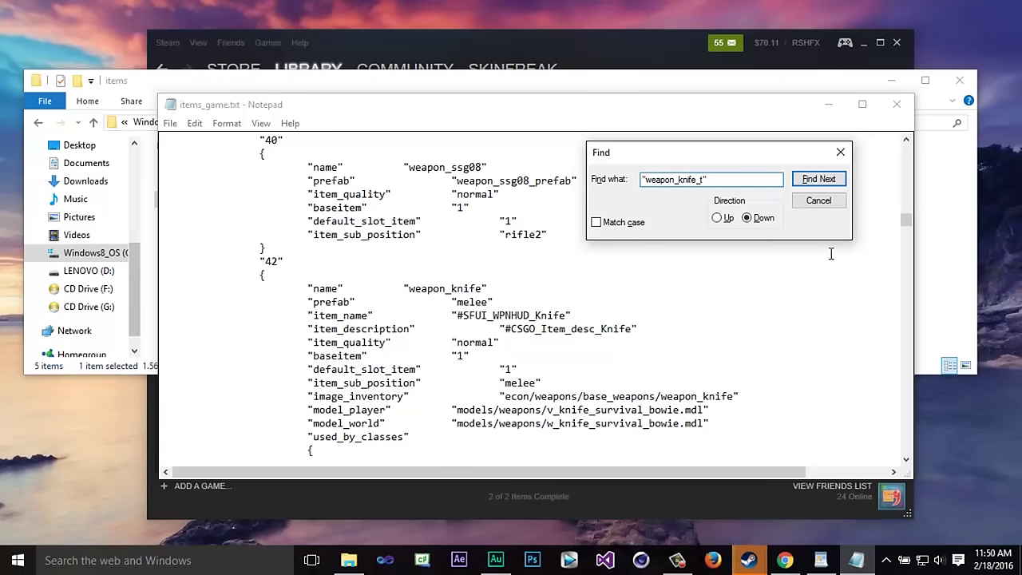
key(Return)
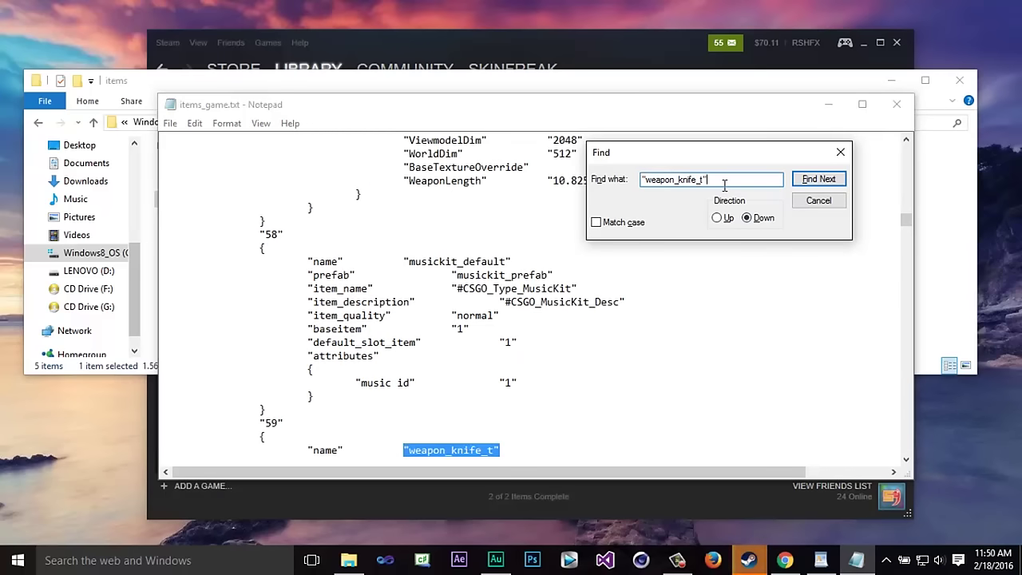
scroll(591, 343, down, 4)
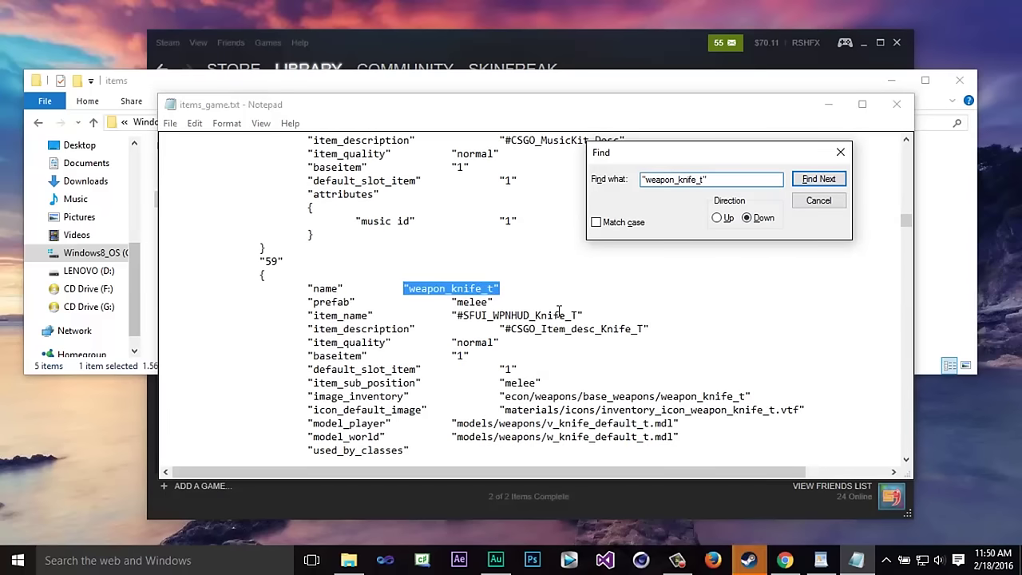
scroll(559, 312, down, 1)
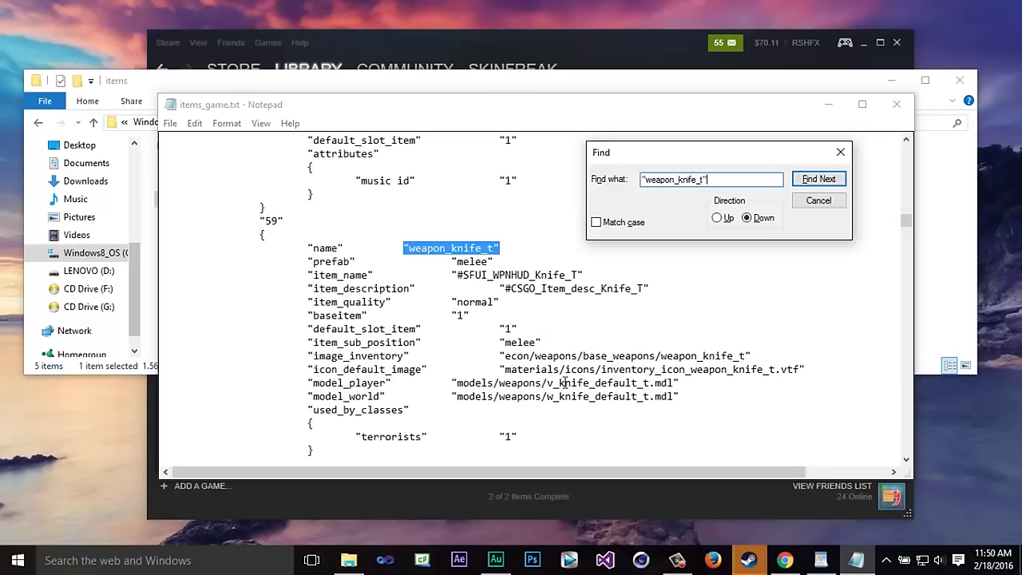
- Replace knife_default_t with knife_survival_bowie in both the model_player and model_world paths of item "59"
drag(558, 382, 640, 386)
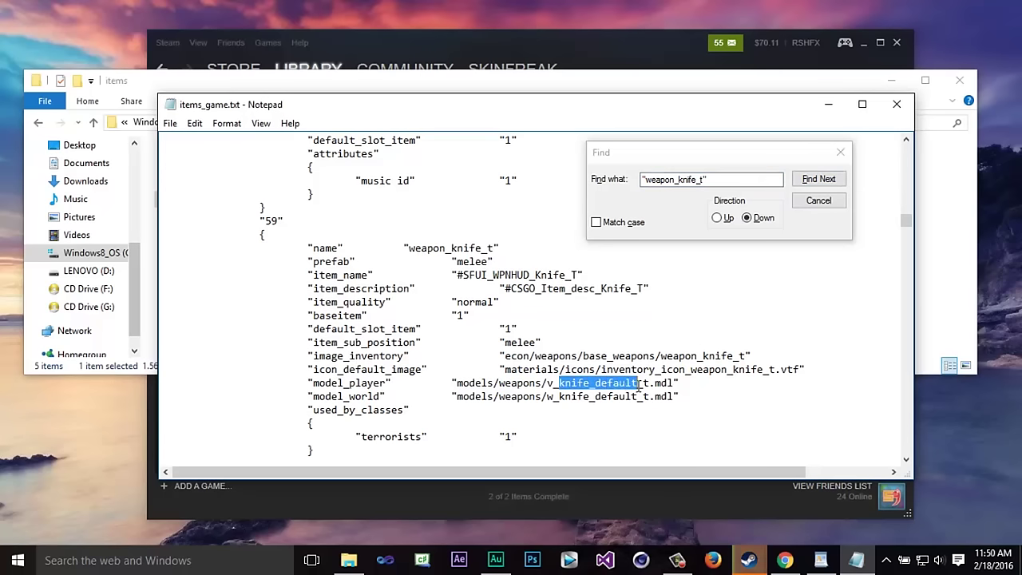
text(knife_survival_bowie)
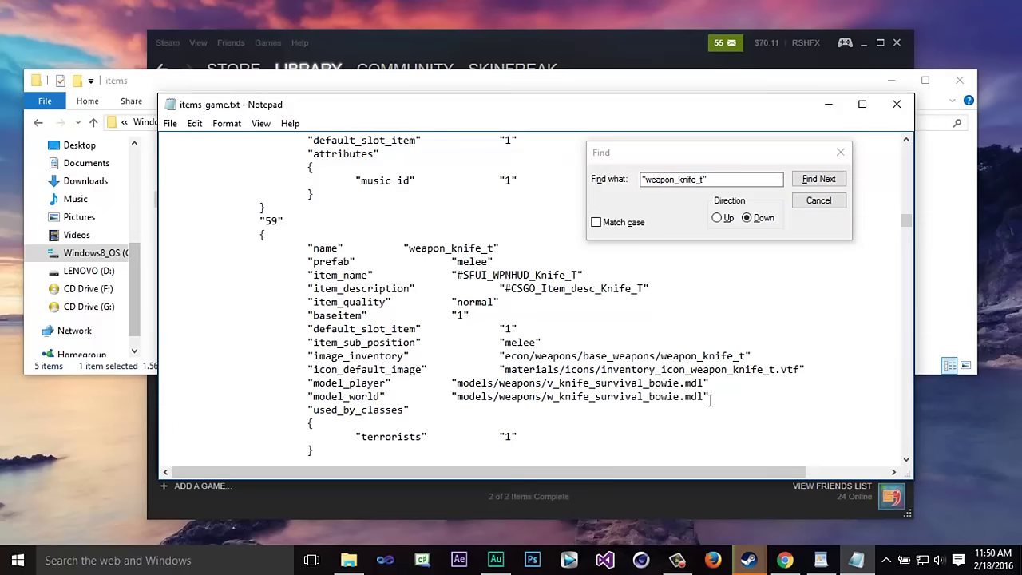
double_click(710, 399)
click(738, 383)
drag(738, 405, 599, 357)
click(731, 386)
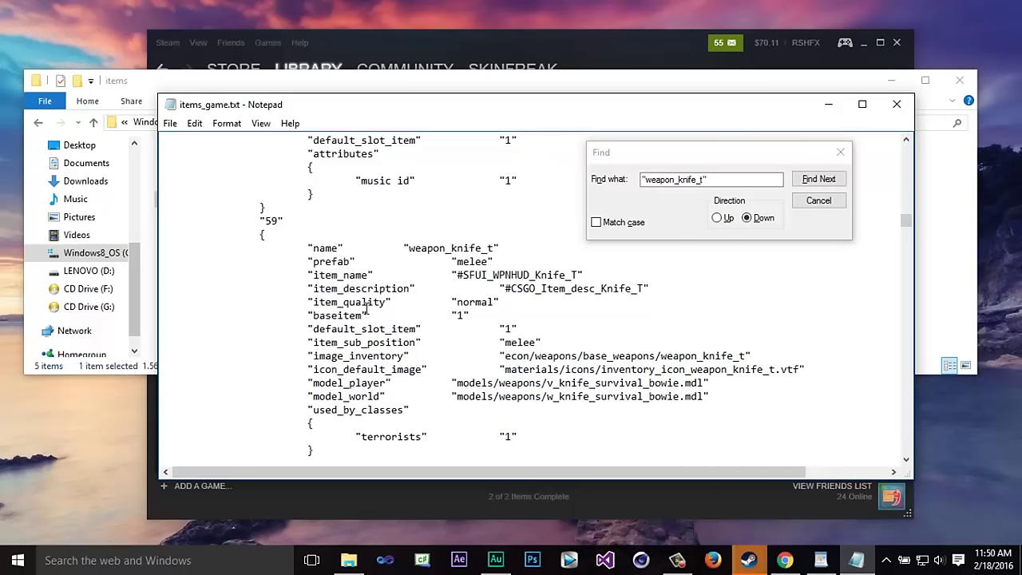
- Save the edited items_game.txt and close it
drag(423, 101, 396, 113)
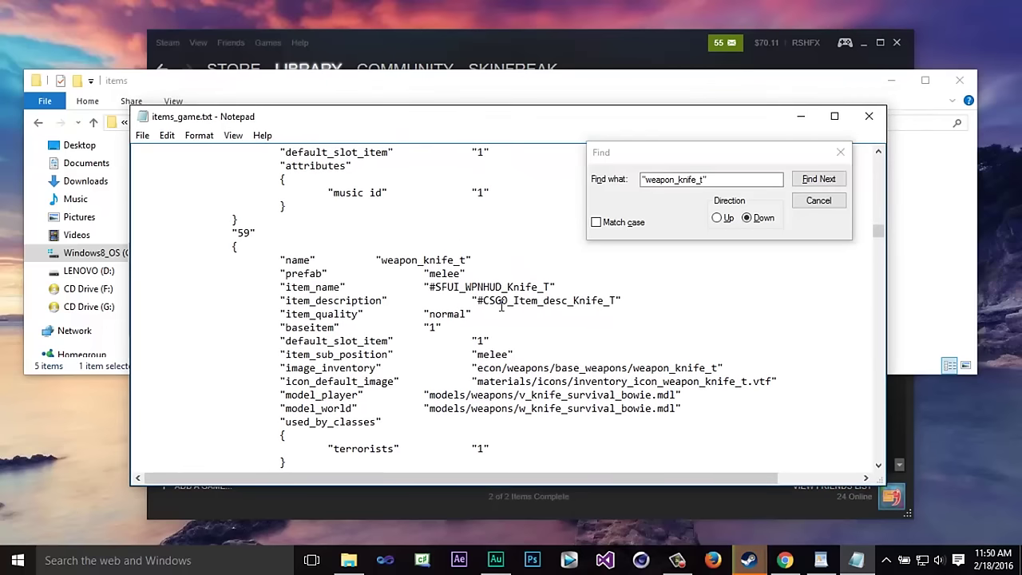
click(142, 135)
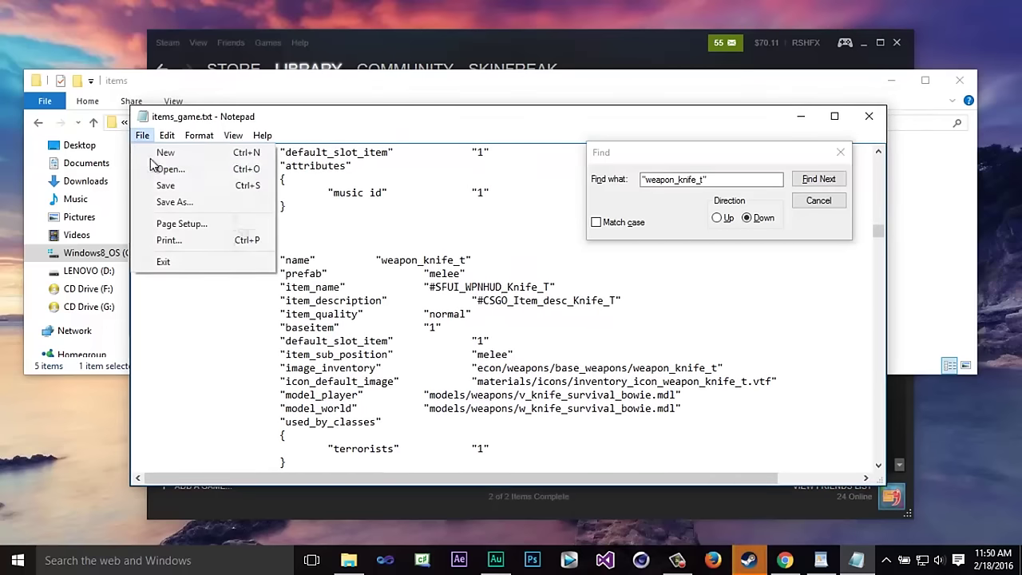
click(481, 219)
click(869, 116)
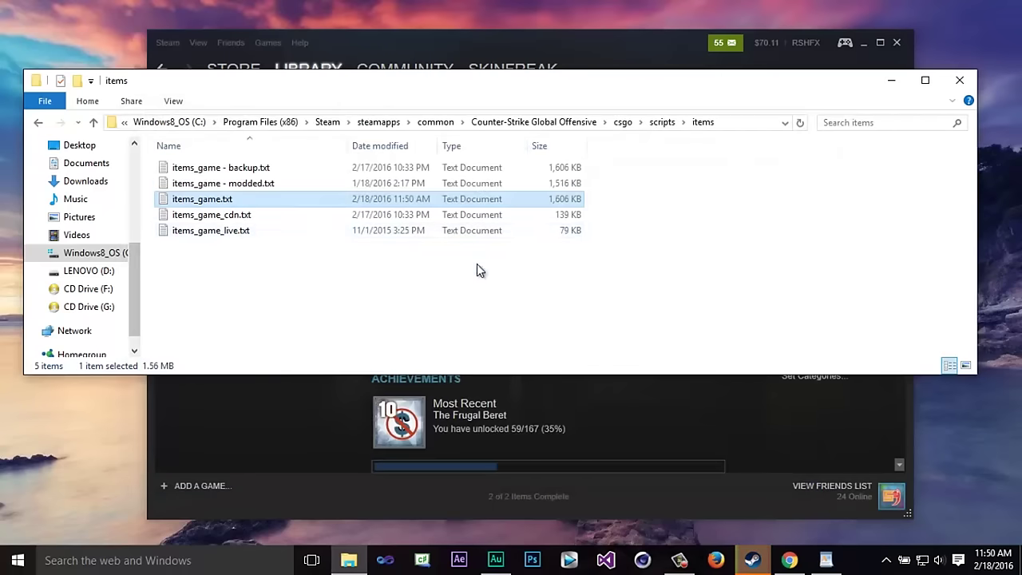
- Examine the files in the items folder, comparing the edited items_game.txt with items_game - backup.txt
drag(496, 100, 474, 121)
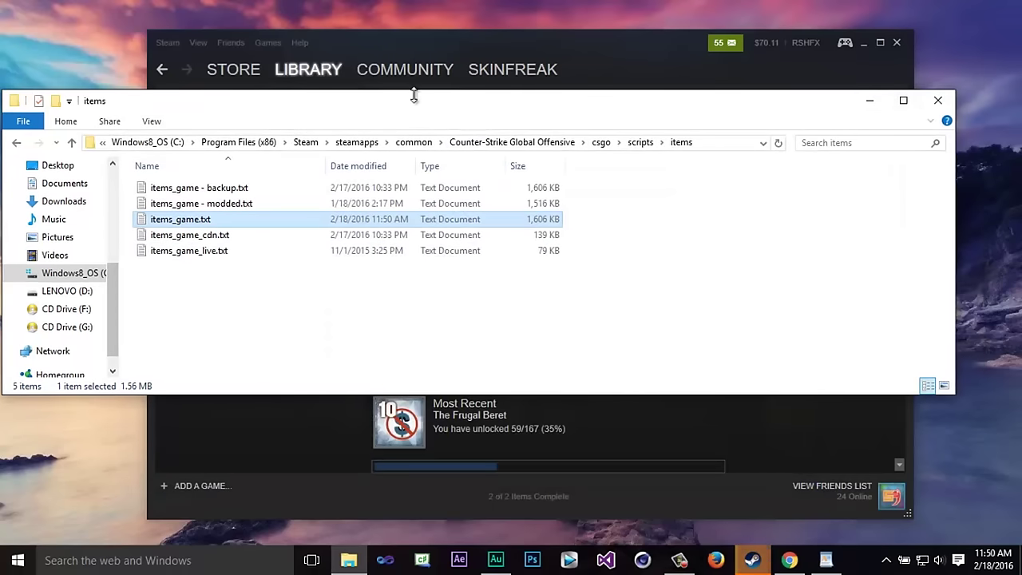
drag(415, 95, 527, 62)
click(514, 309)
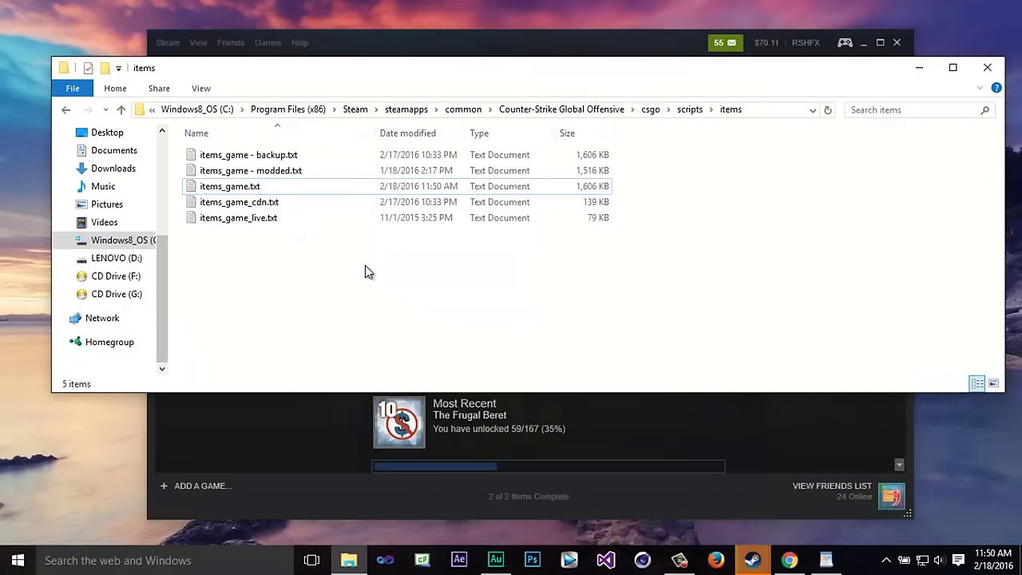
click(257, 189)
click(242, 188)
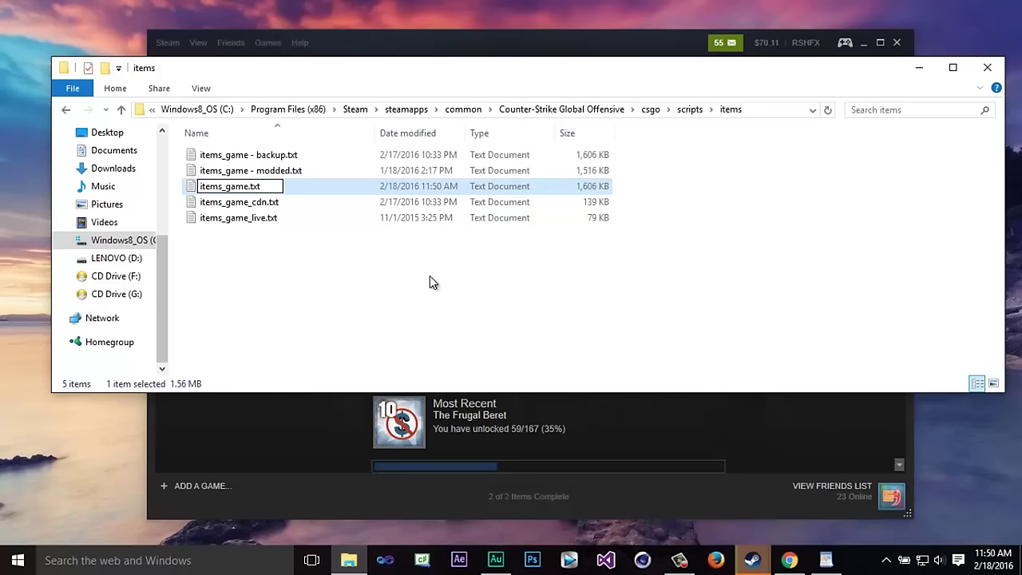
click(272, 157)
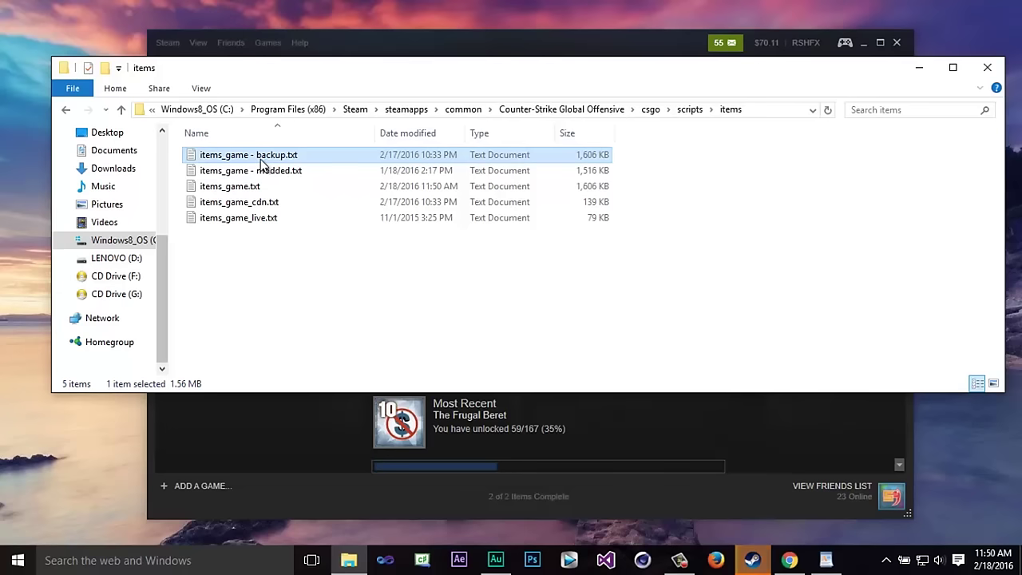
click(324, 257)
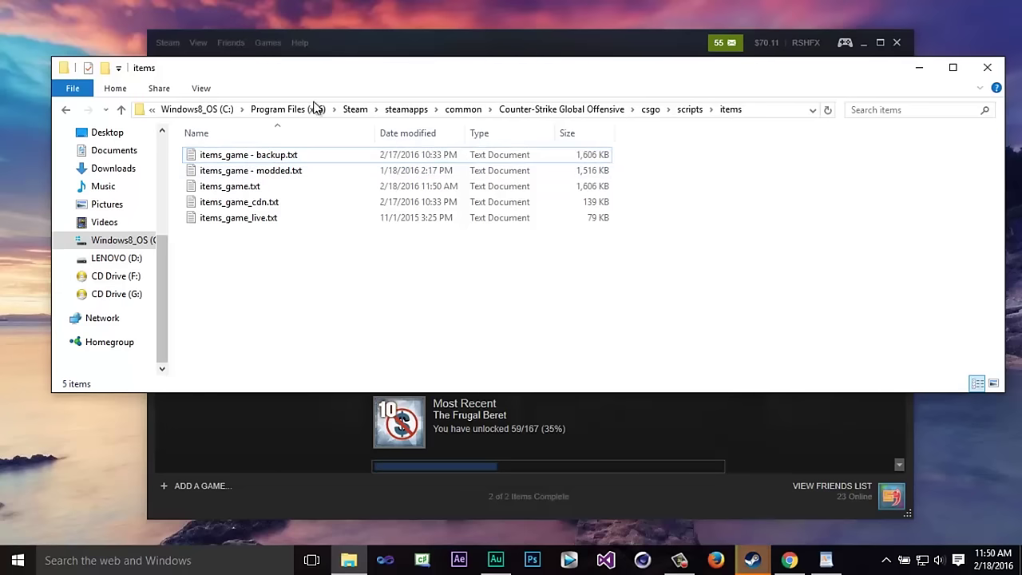
drag(508, 300, 232, 175)
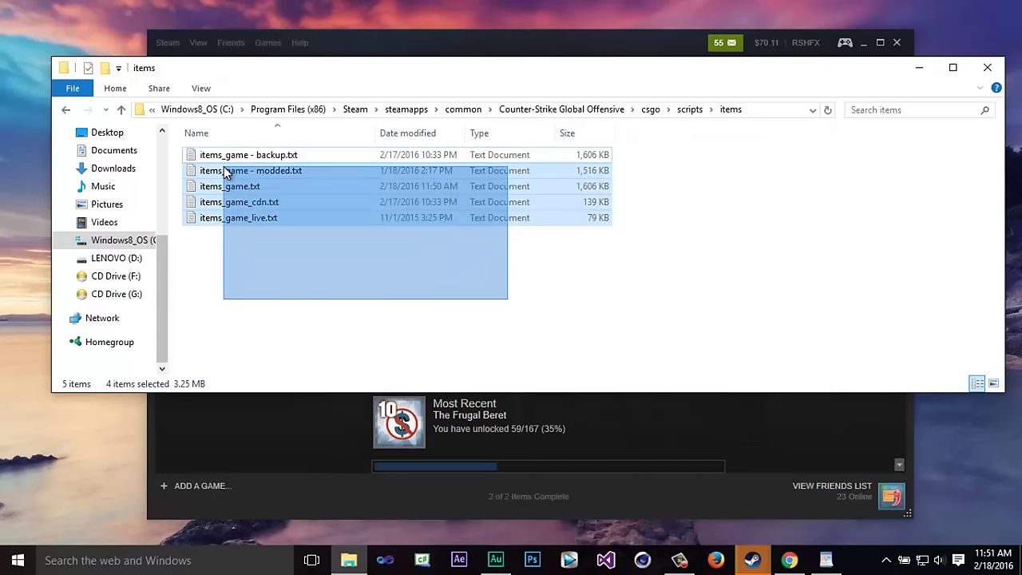
drag(224, 170, 279, 140)
click(409, 301)
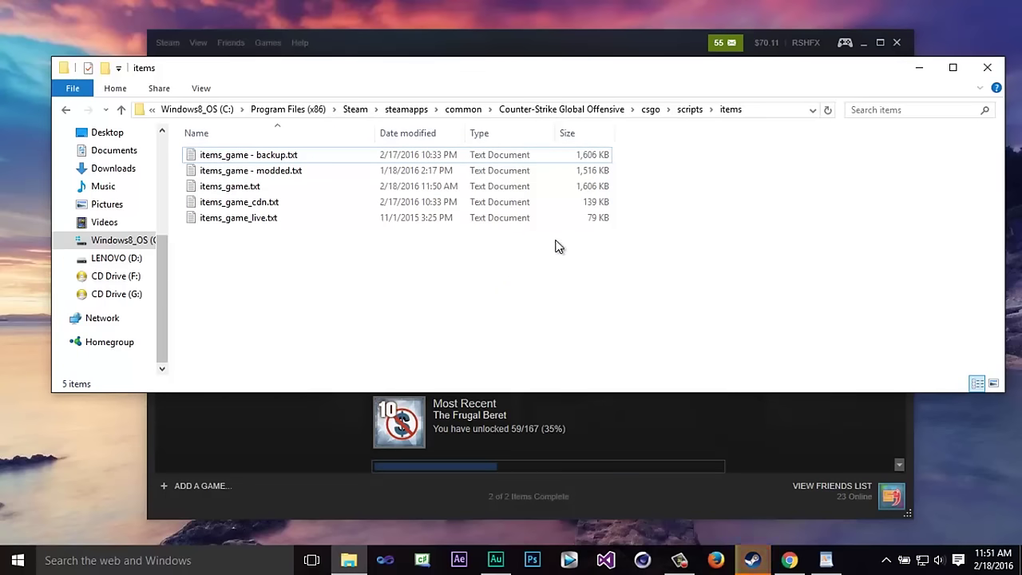
click(233, 188)
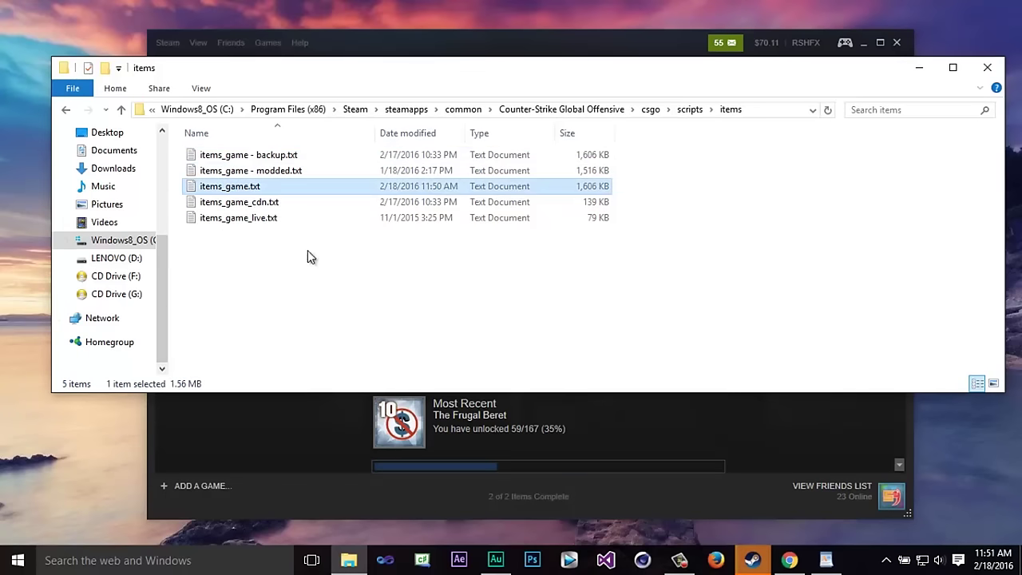
click(402, 266)
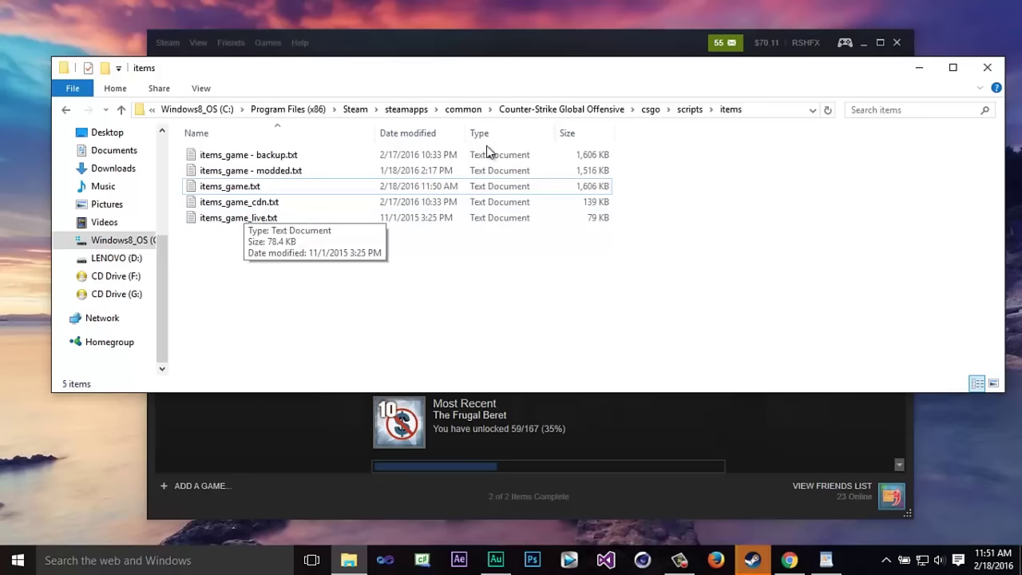
click(533, 51)
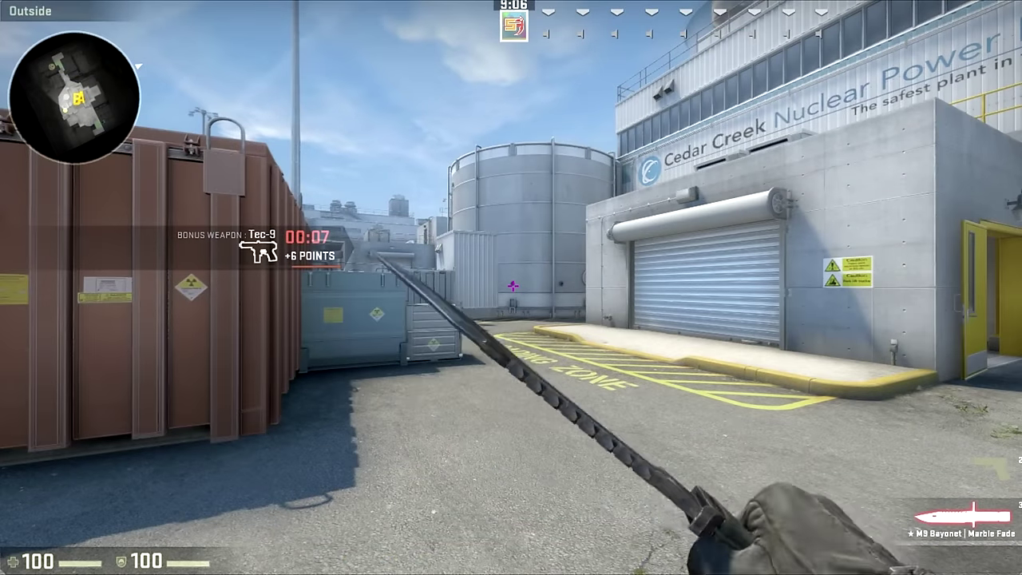
- Switch to Counter-Strike: Global Offensive and examine the knife model in a match by drawing and inspecting it, alternating with the pistol
key(2)
key(3)
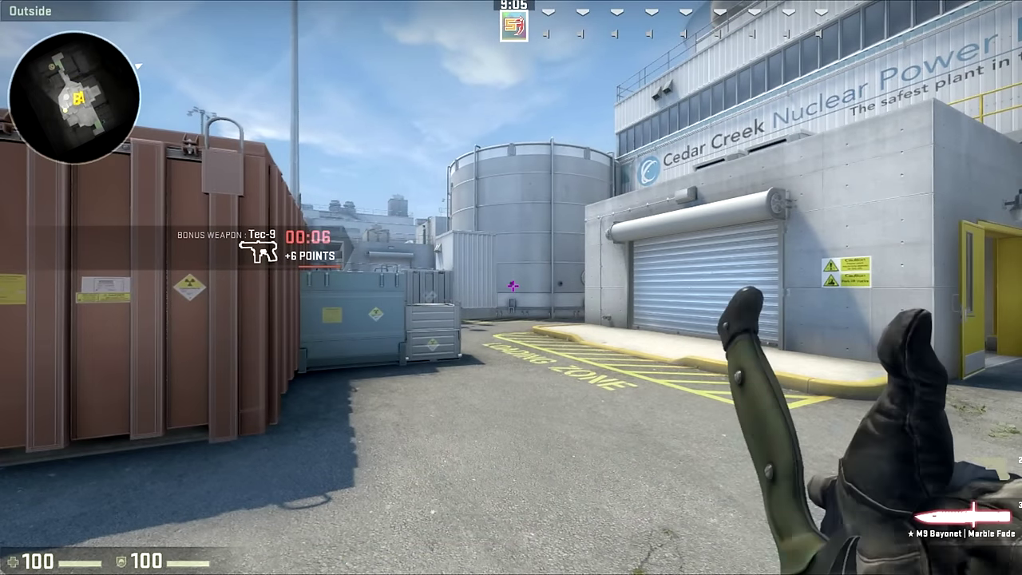
key(f)
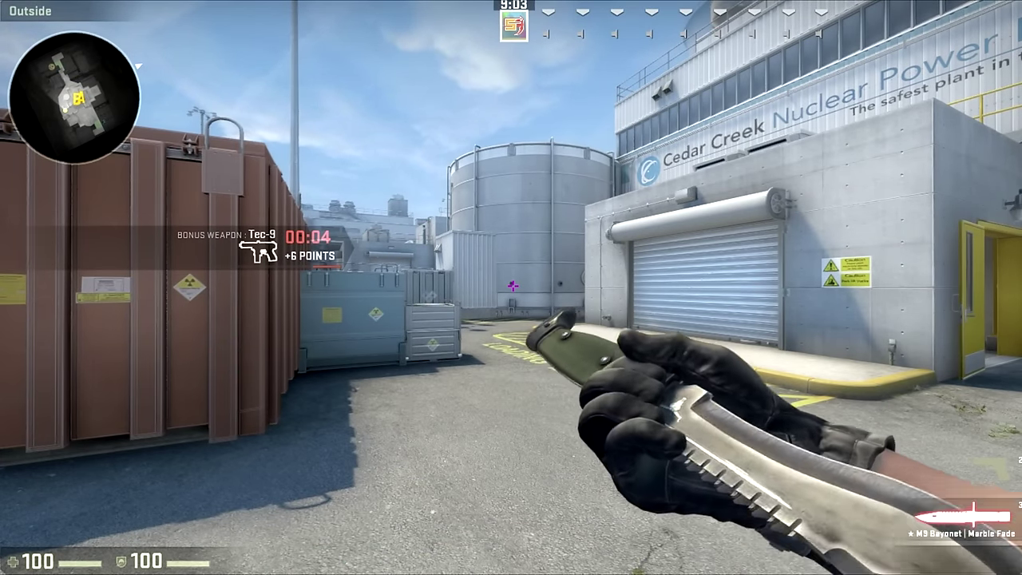
key(a)
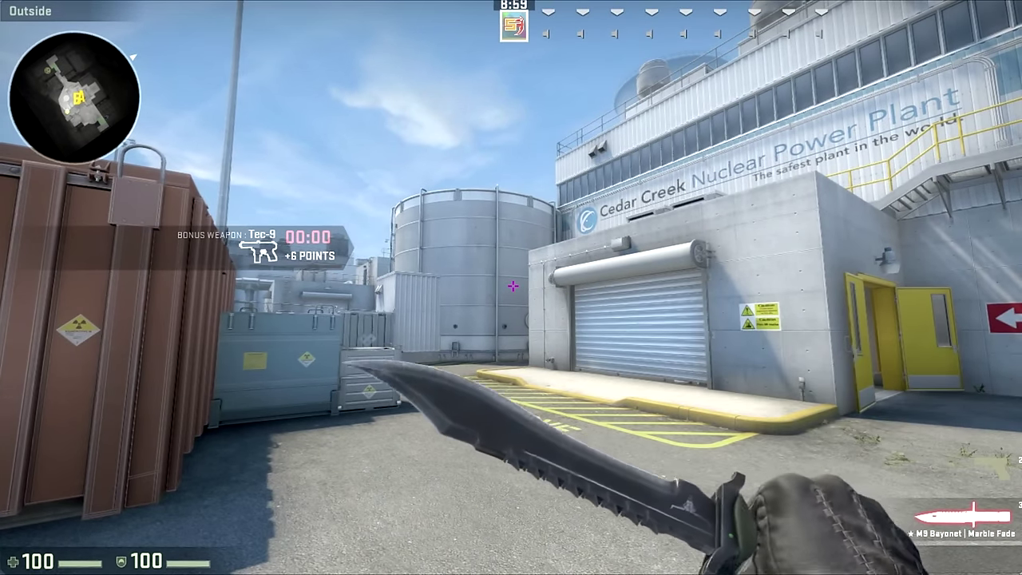
key(2)
key(a)
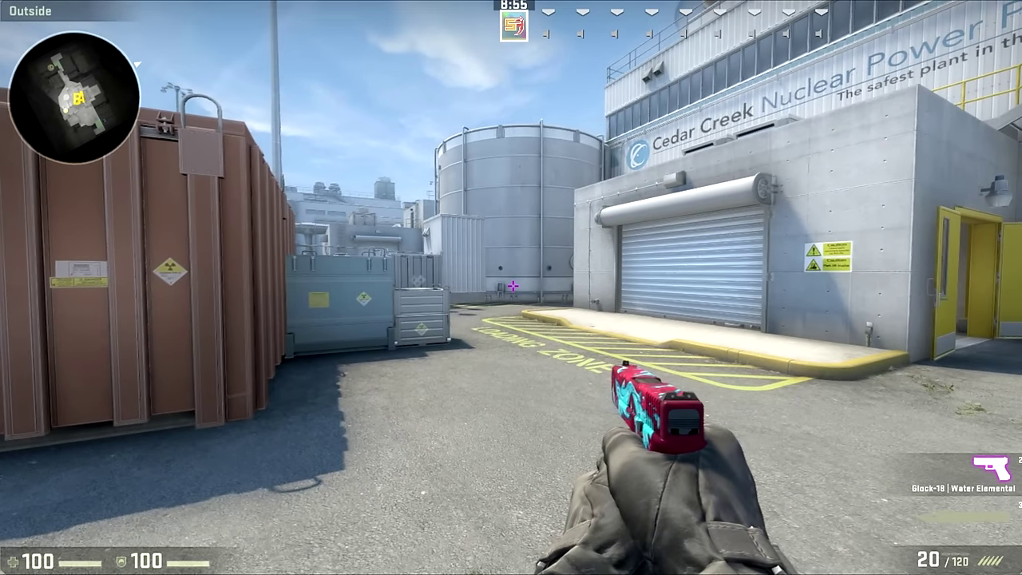
key(3)
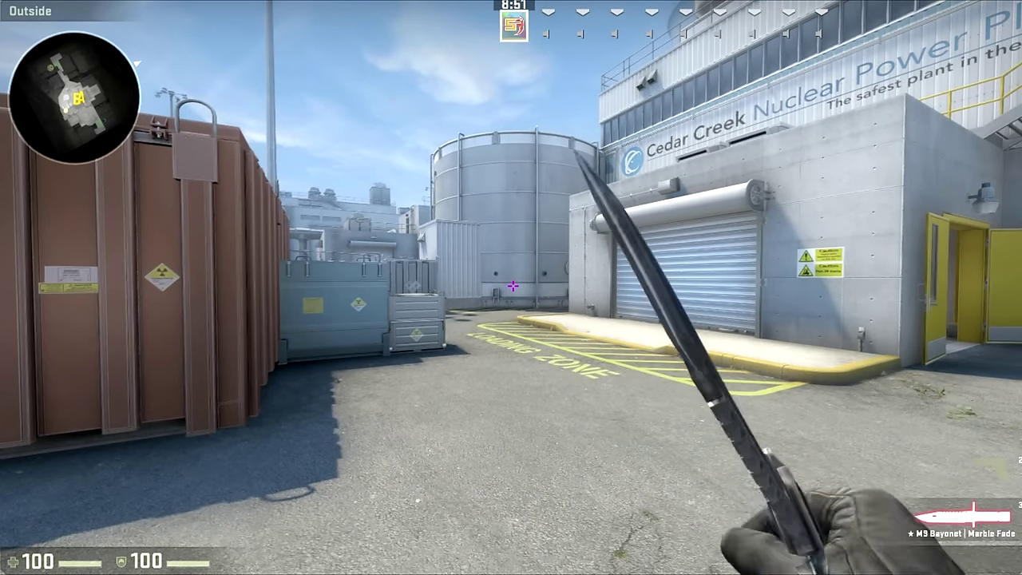
key(w)
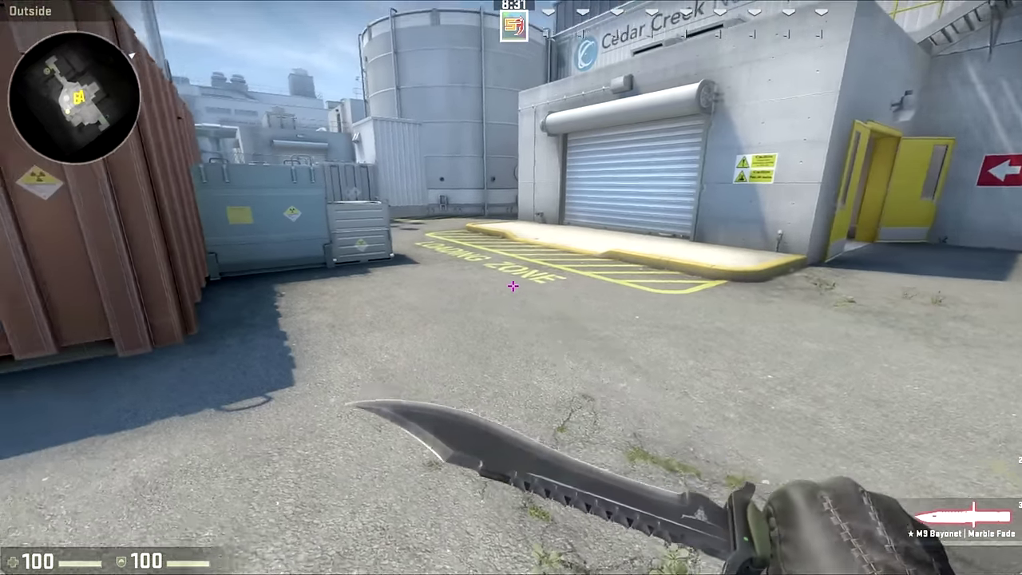
key(f)
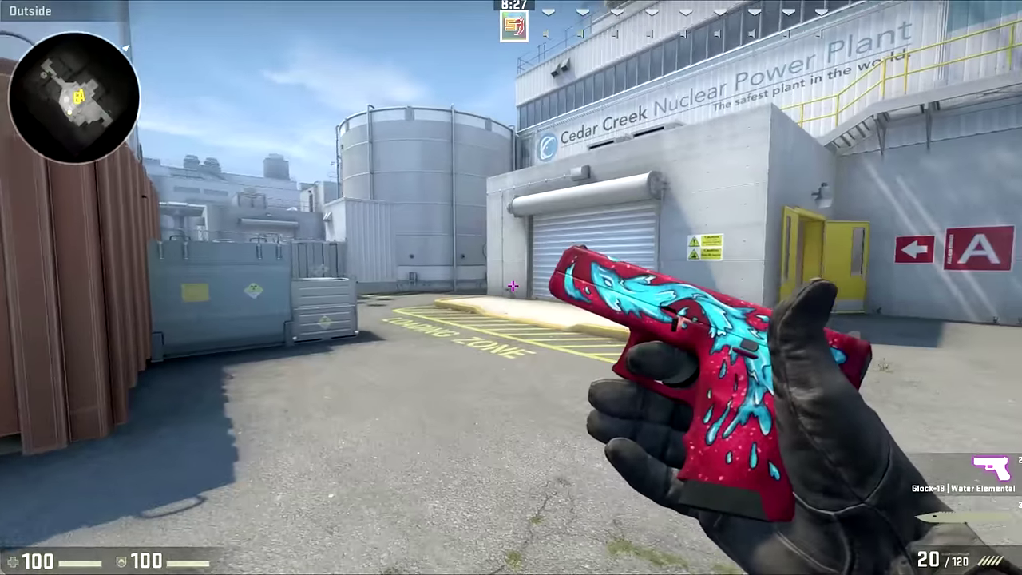
key(3)
key(f)
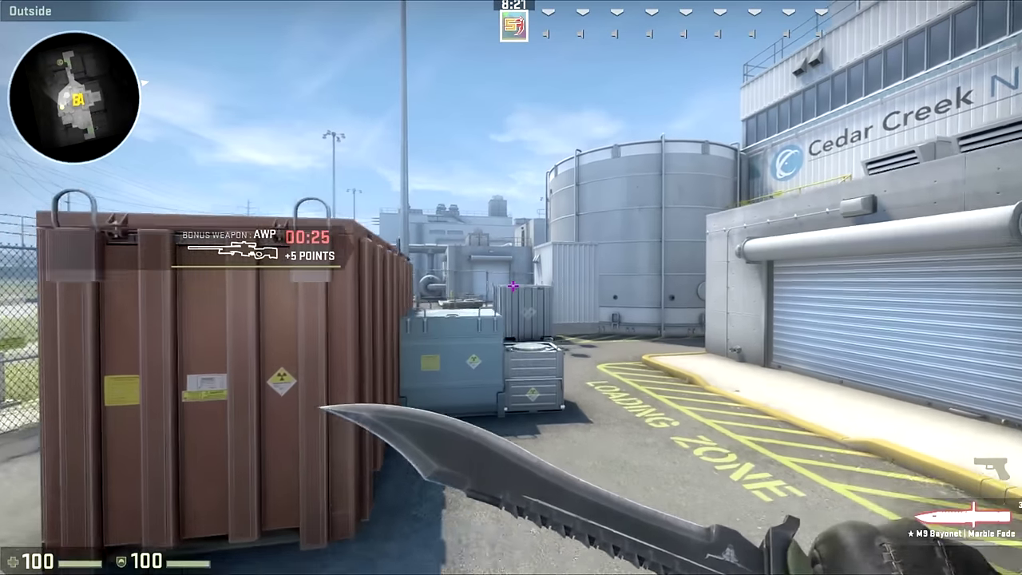
key(s)
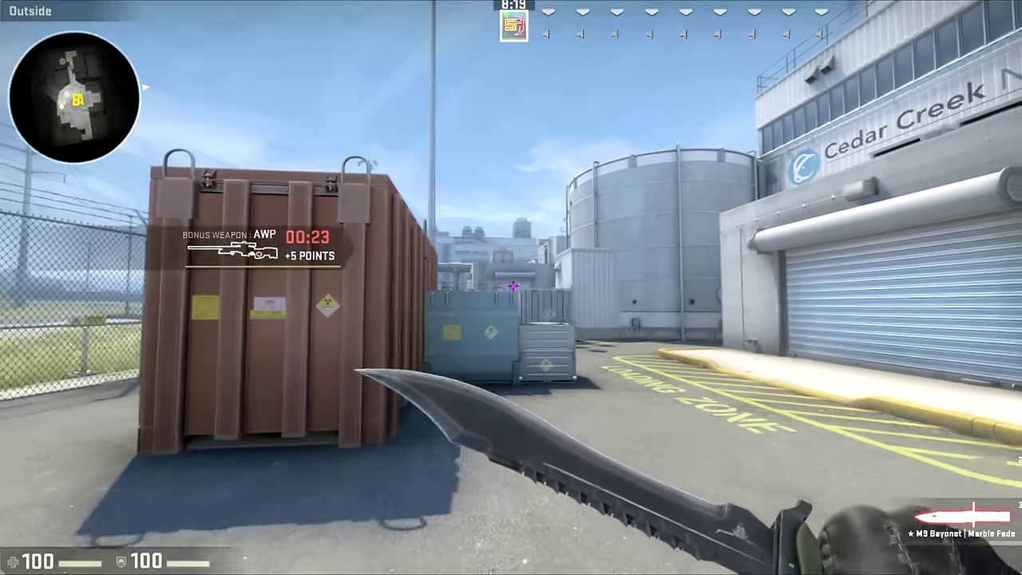
key(q)
key(q)
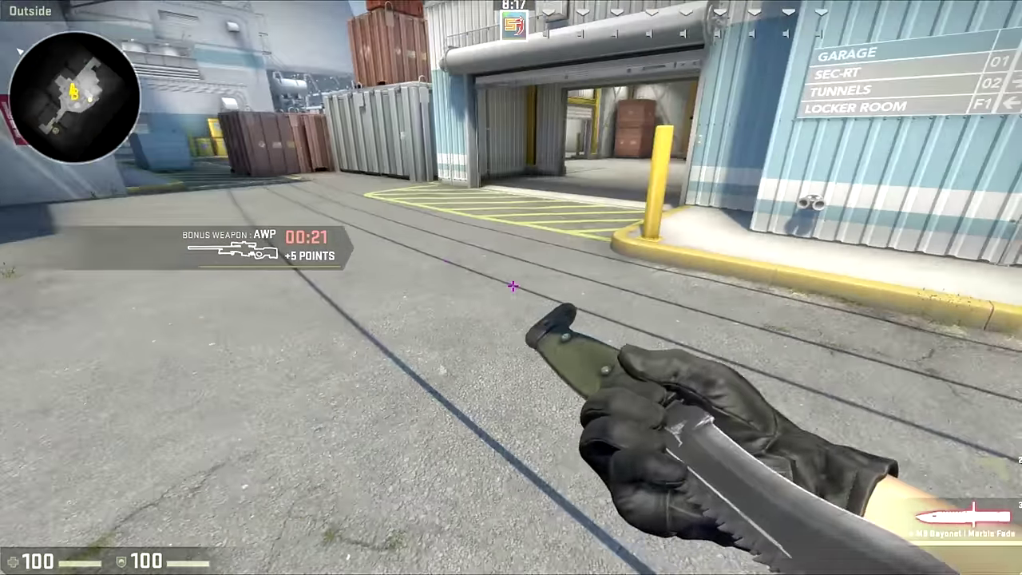
key(q)
key(q)
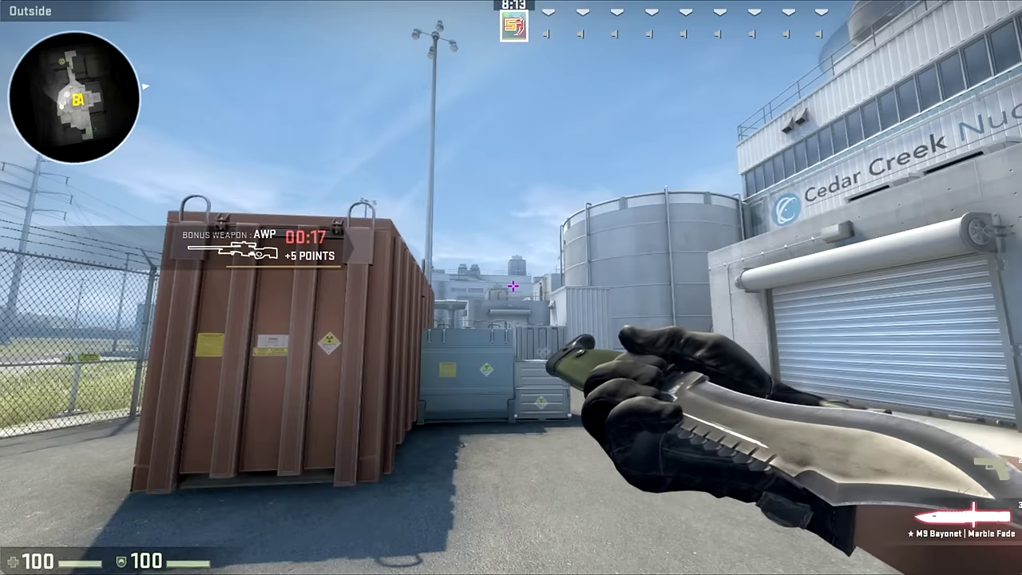
key(a)
key(d)
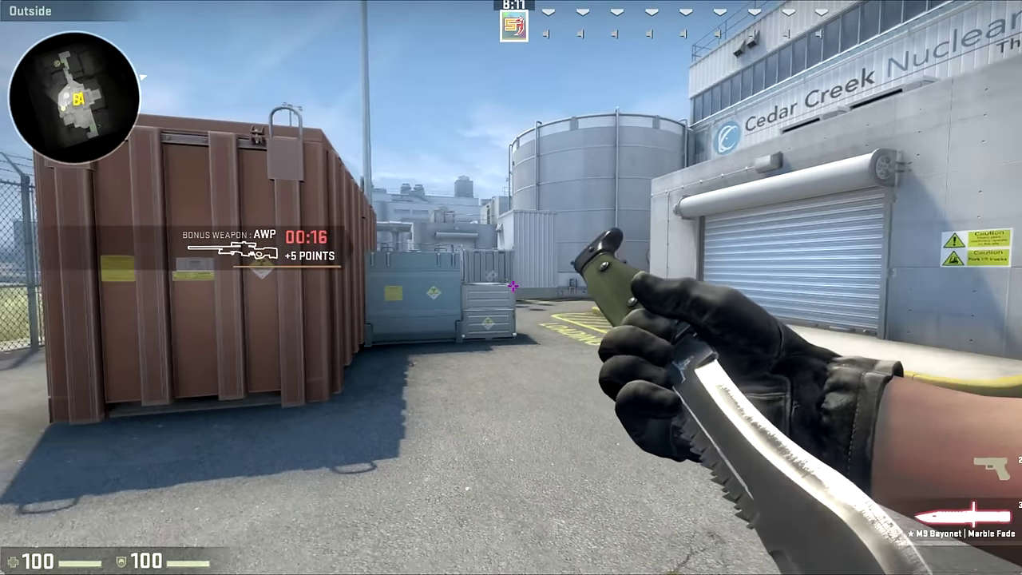